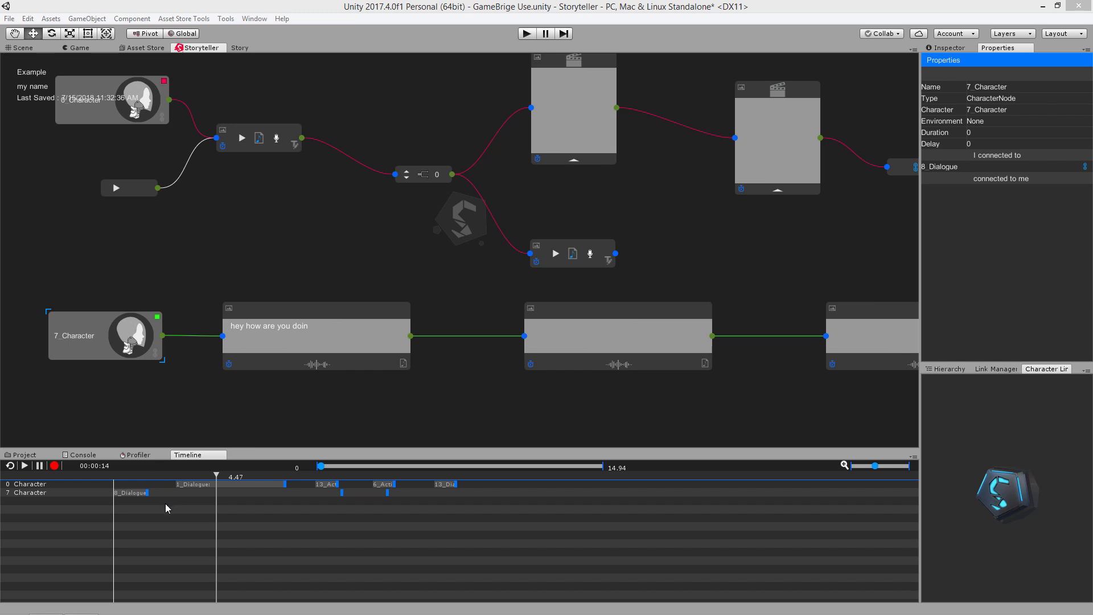
- Open the story's Scenes window and dock it alongside the Storyteller and Story windows
click(240, 47)
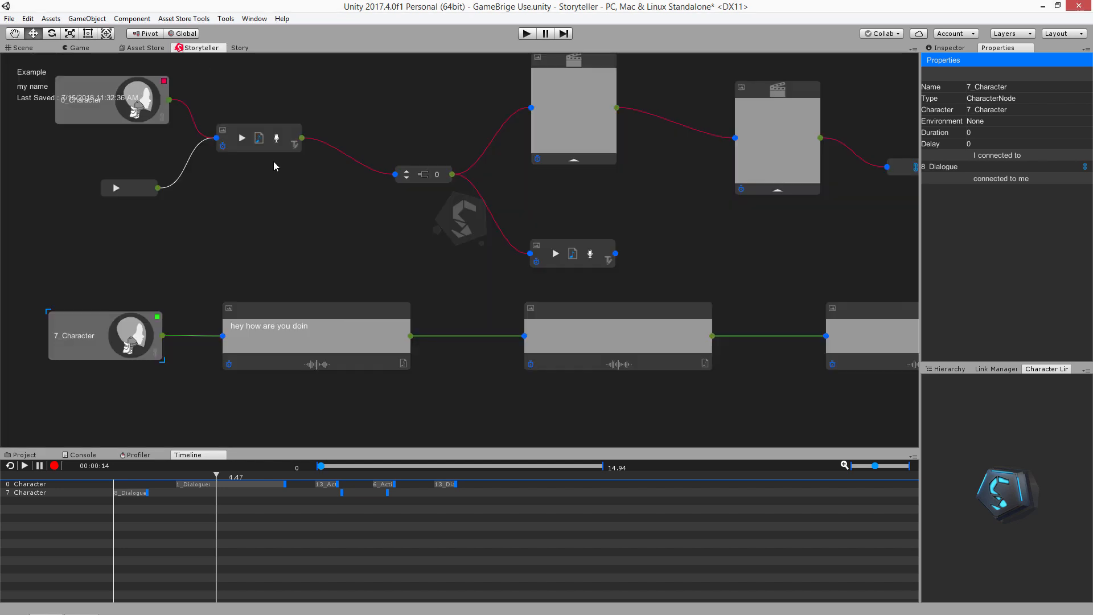
right_click(275, 165)
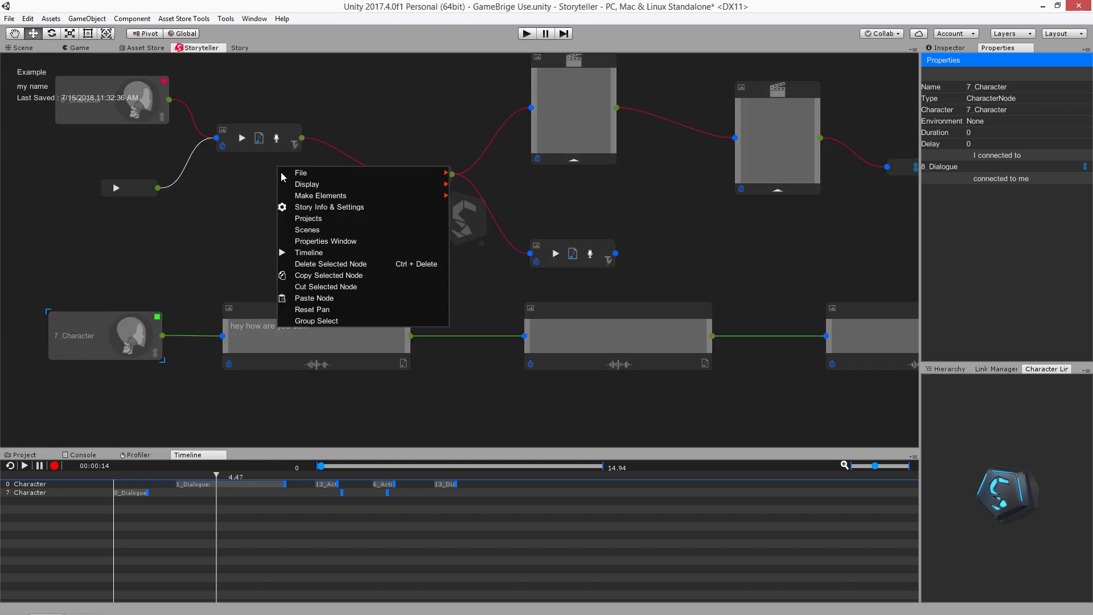
click(308, 230)
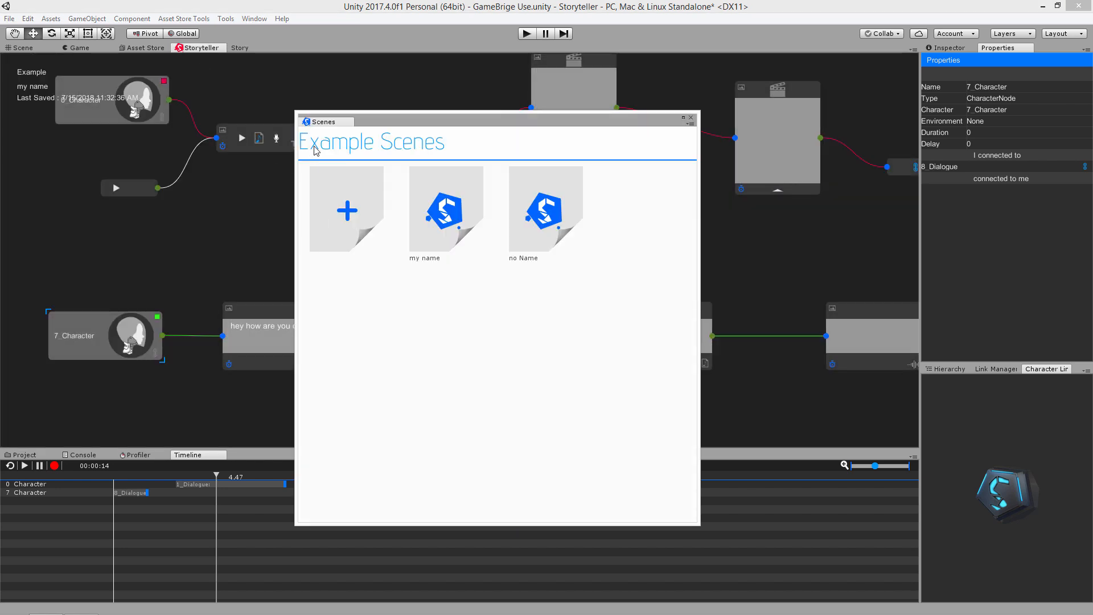
drag(326, 119, 346, 52)
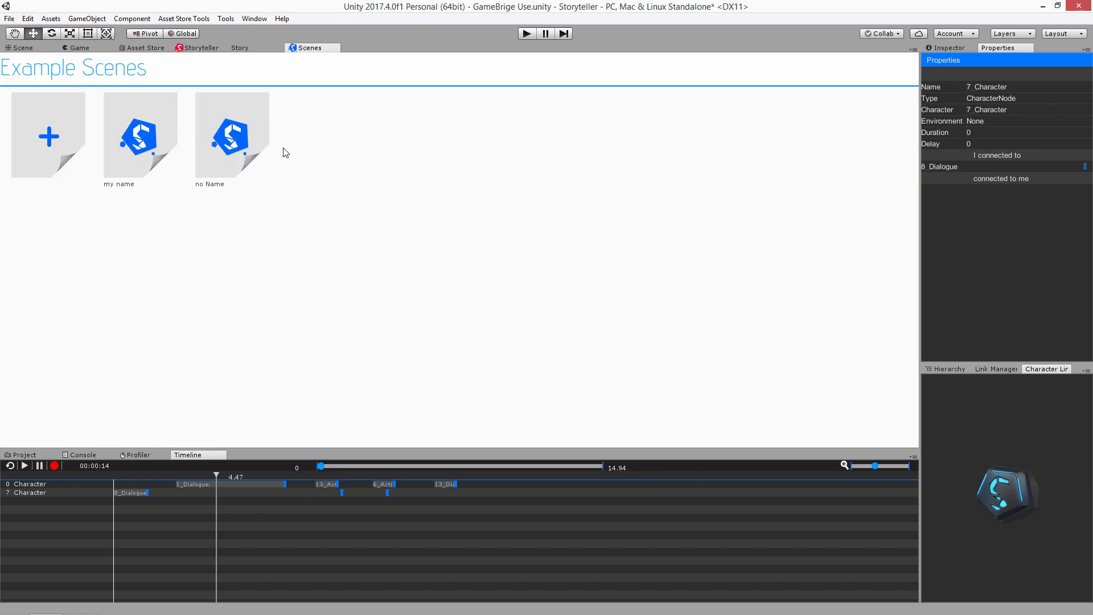
- Group-select the 7_Character node and its first two connected dialogue nodes in the Storyteller graph and delete them
click(206, 48)
mouse_move(275, 248)
middle_down()
mouse_move(291, 260)
mouse_move(105, 234)
mouse_move(278, 265)
middle_up()
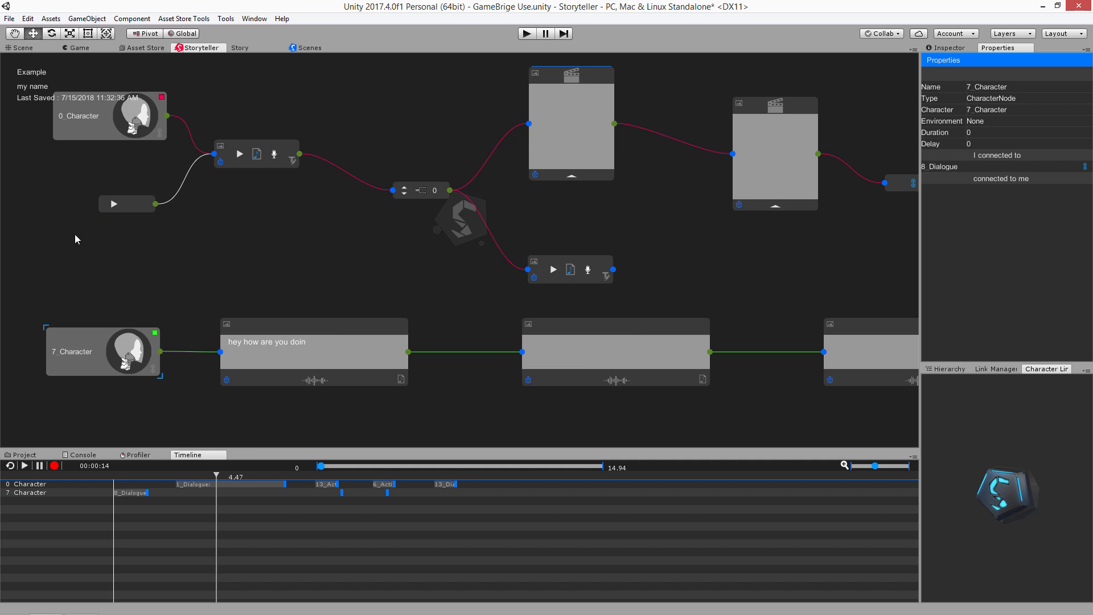
right_click(32, 214)
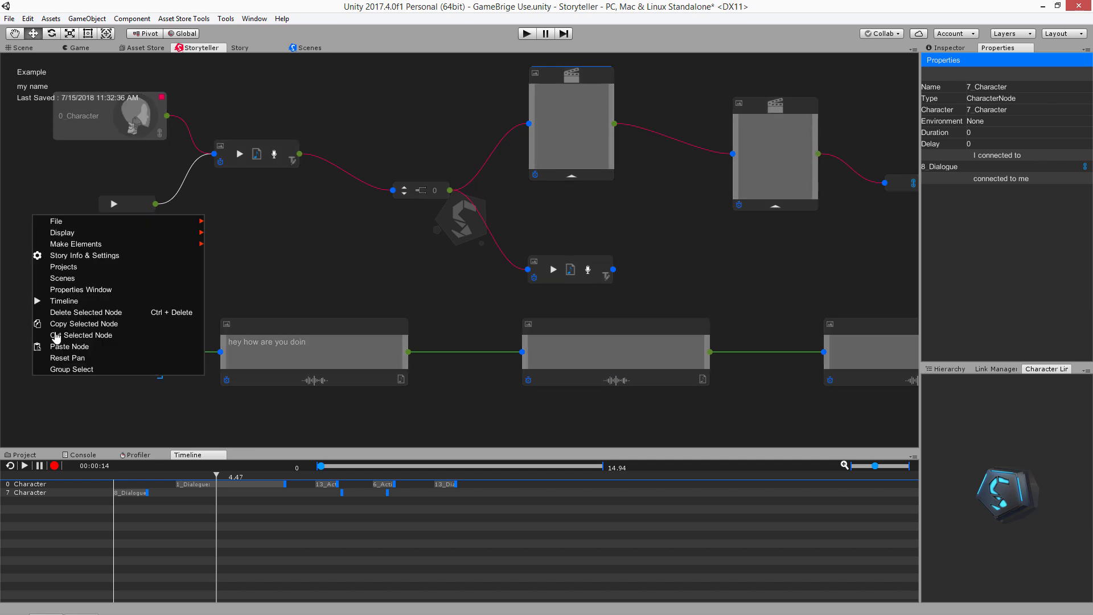
click(80, 371)
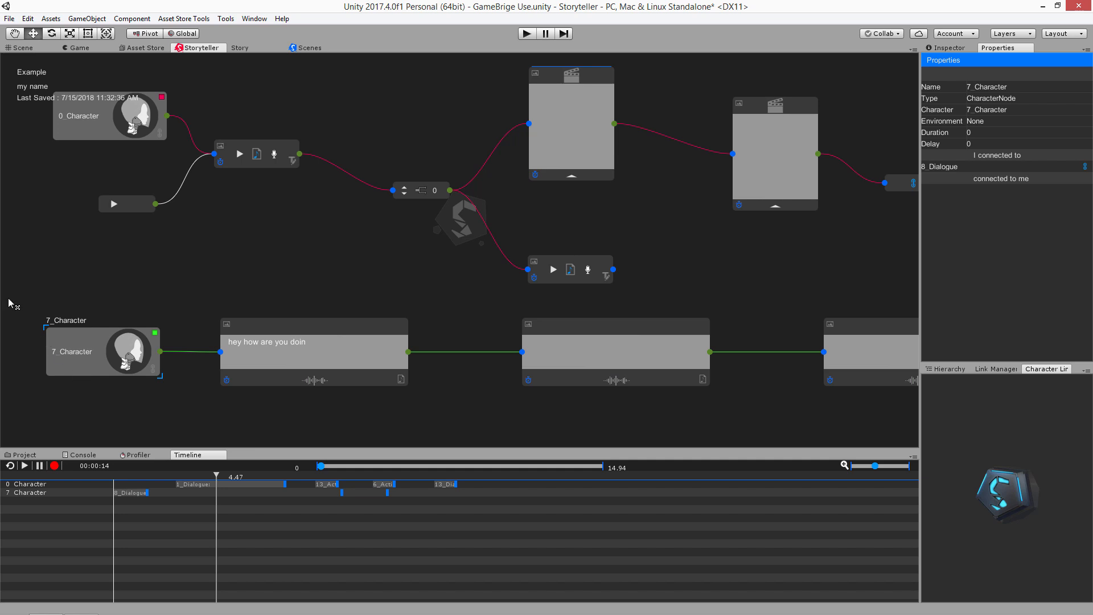
drag(19, 307, 787, 427)
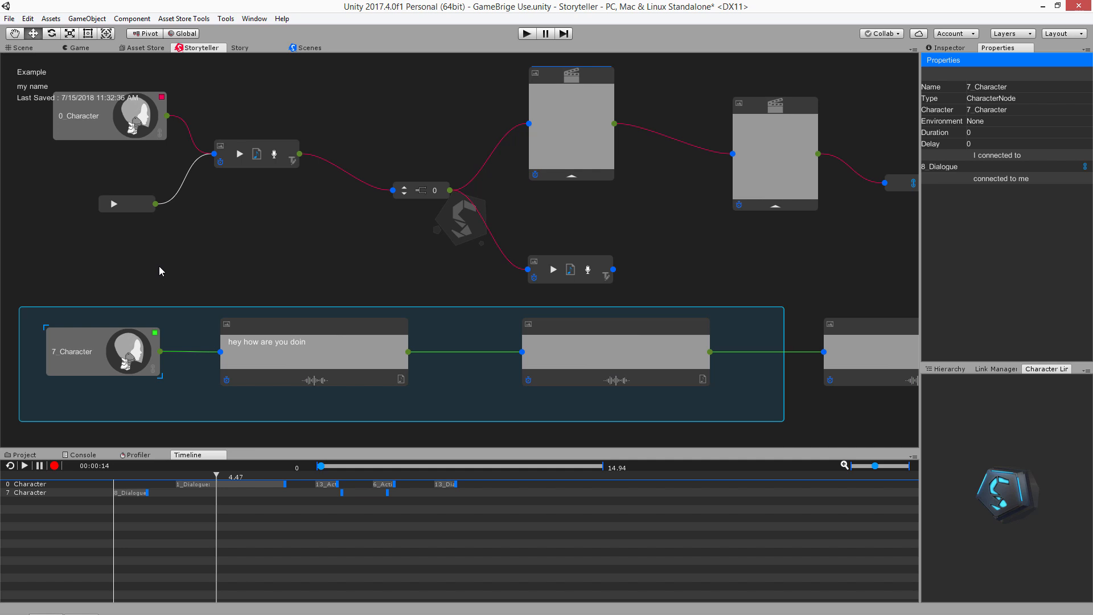
key(Delete)
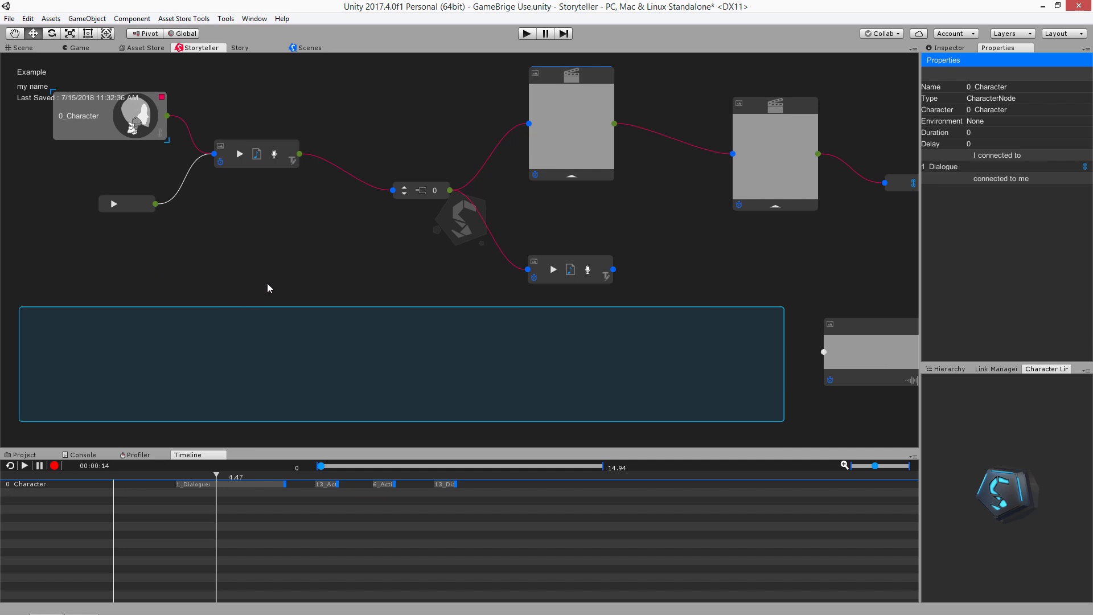
- Group-select the leftover unconnected dialogue node and delete it from the graph
middle_drag(724, 364, 156, 278)
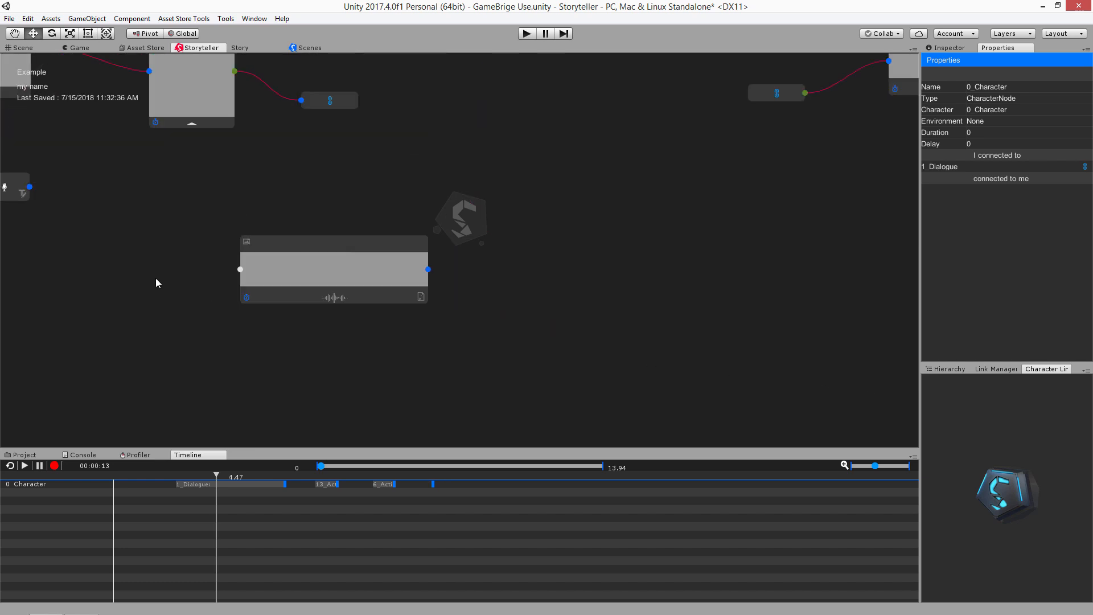
right_click(148, 191)
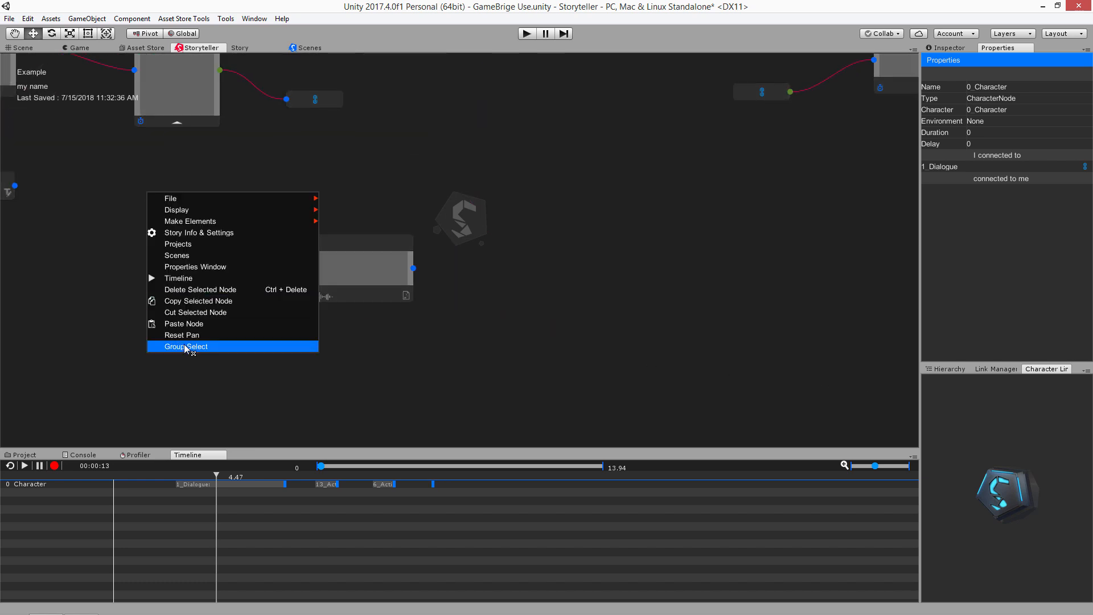
click(186, 349)
drag(142, 156, 529, 431)
right_click(161, 183)
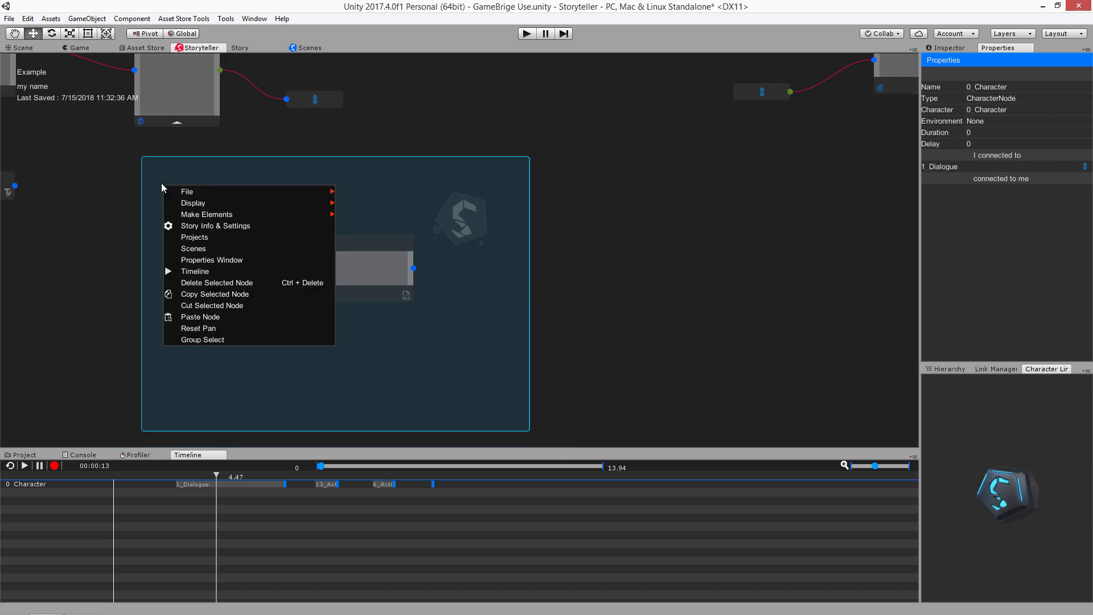
click(186, 284)
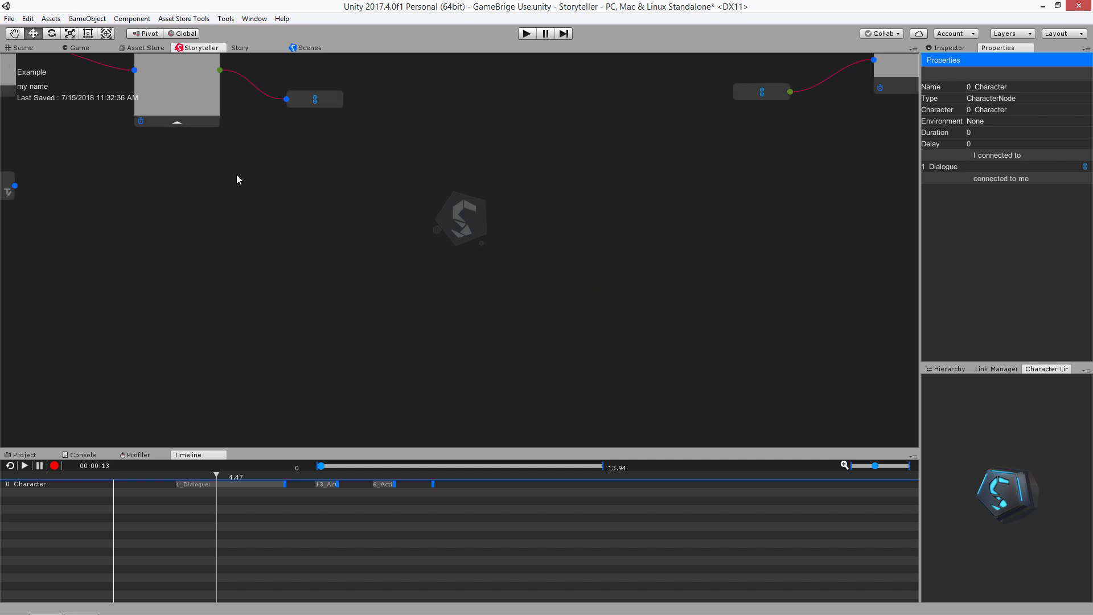
middle_drag(574, 247, 874, 406)
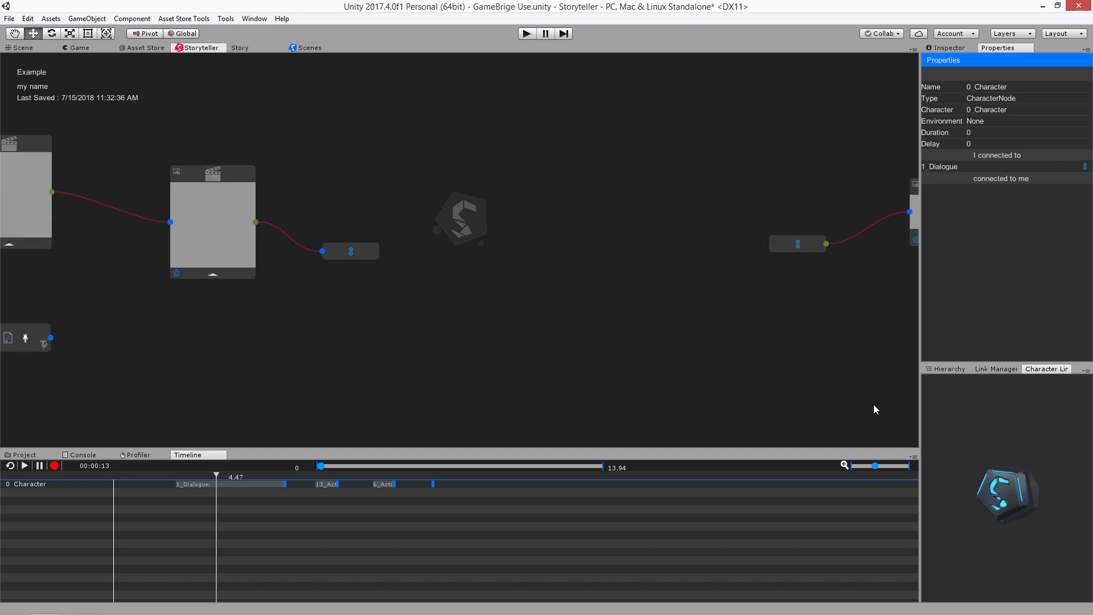
middle_drag(454, 339, 642, 378)
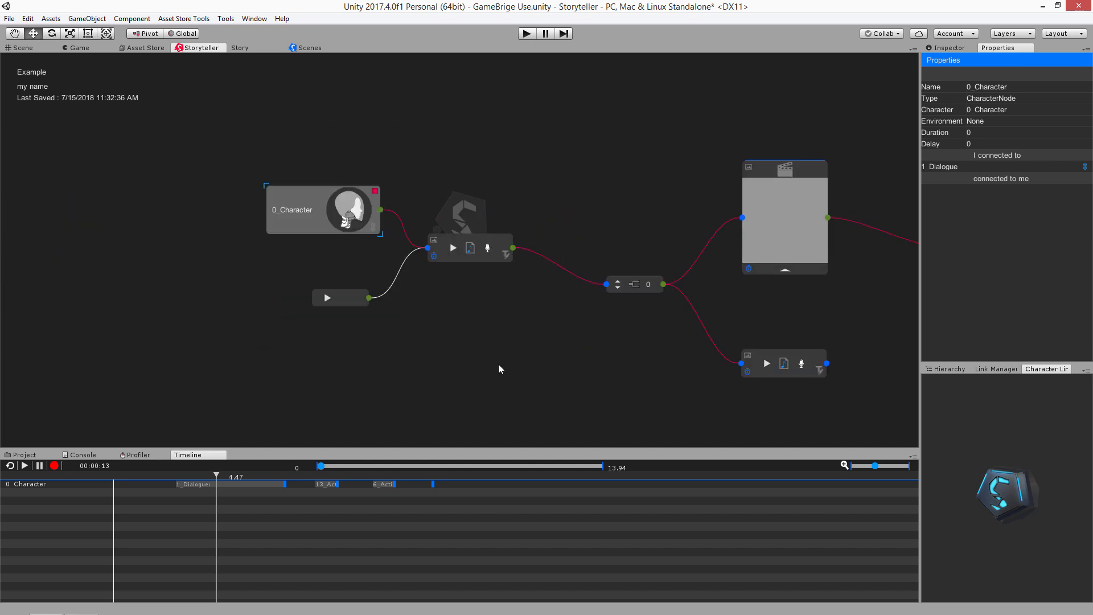
middle_drag(499, 369, 435, 354)
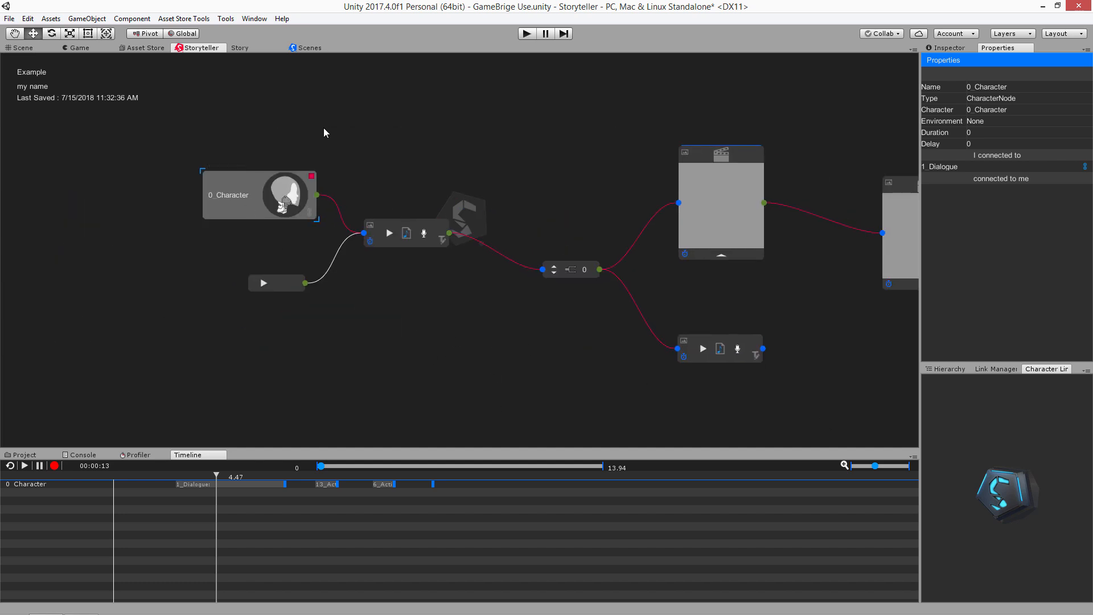
right_click(339, 120)
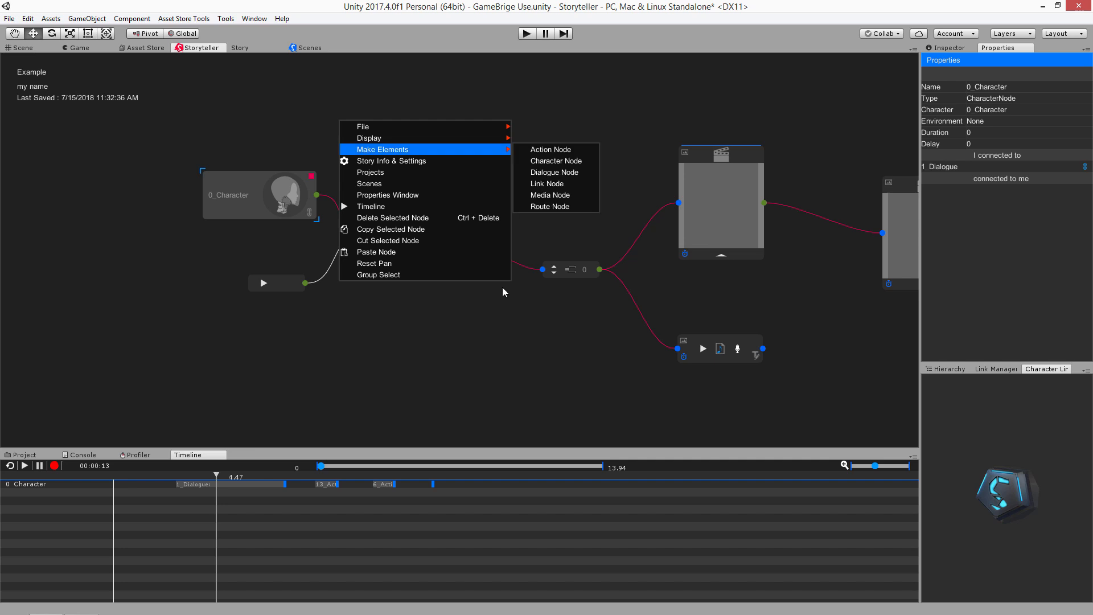
click(449, 343)
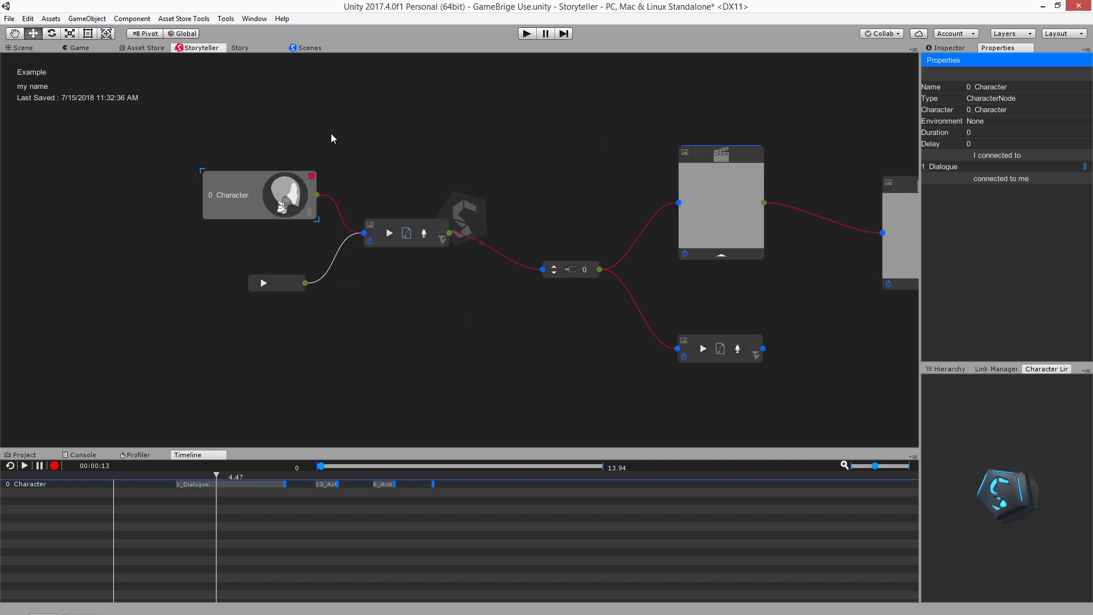
- Open the story info and settings and show the story's Overview page
right_click(58, 205)
mouse_move(100, 213)
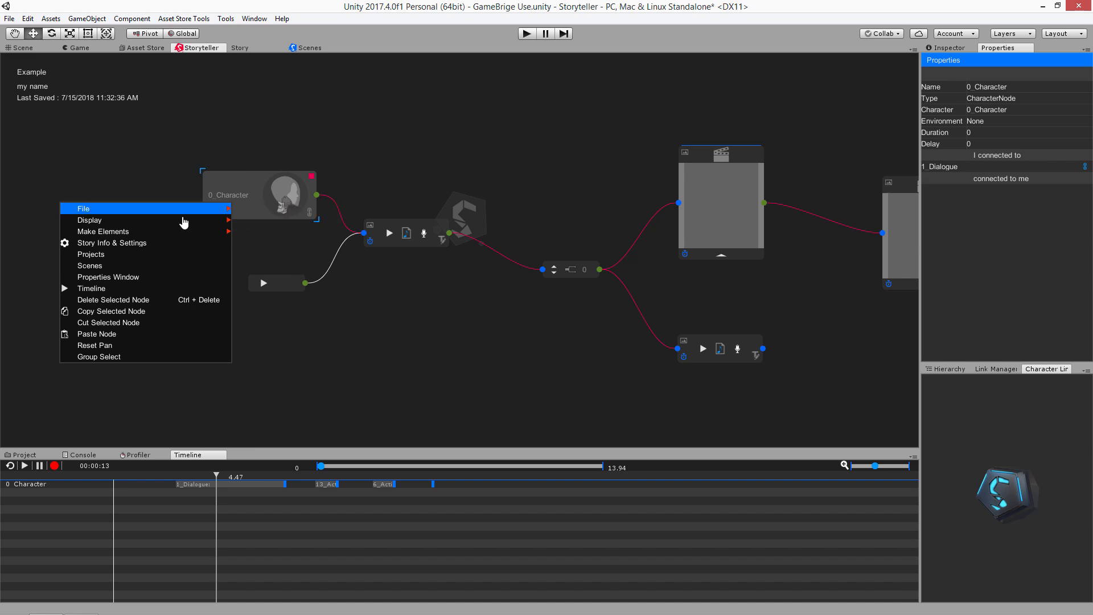
mouse_move(183, 221)
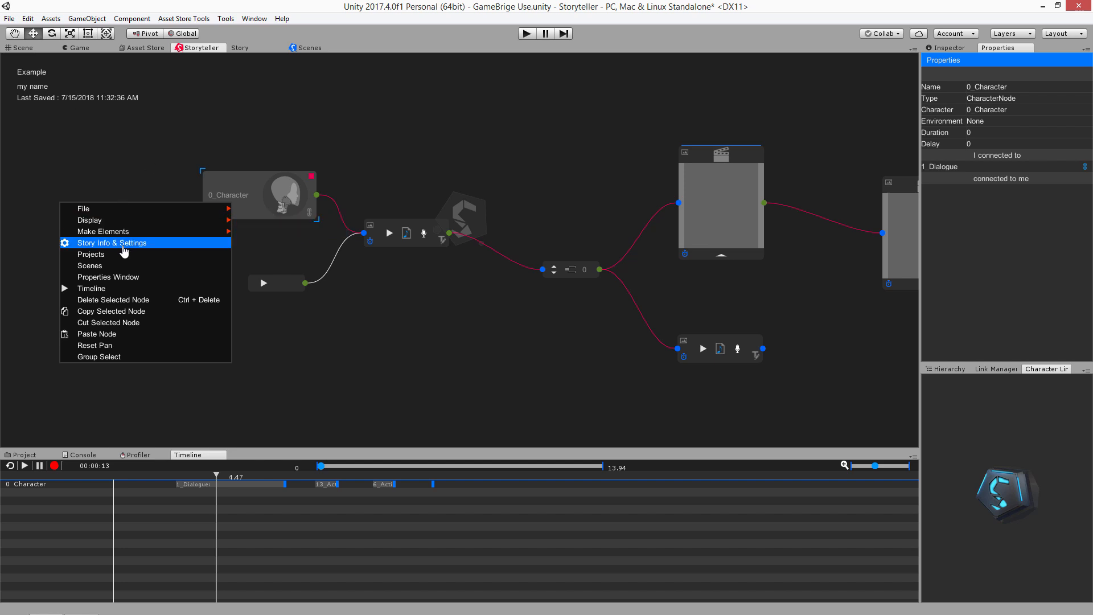
click(124, 245)
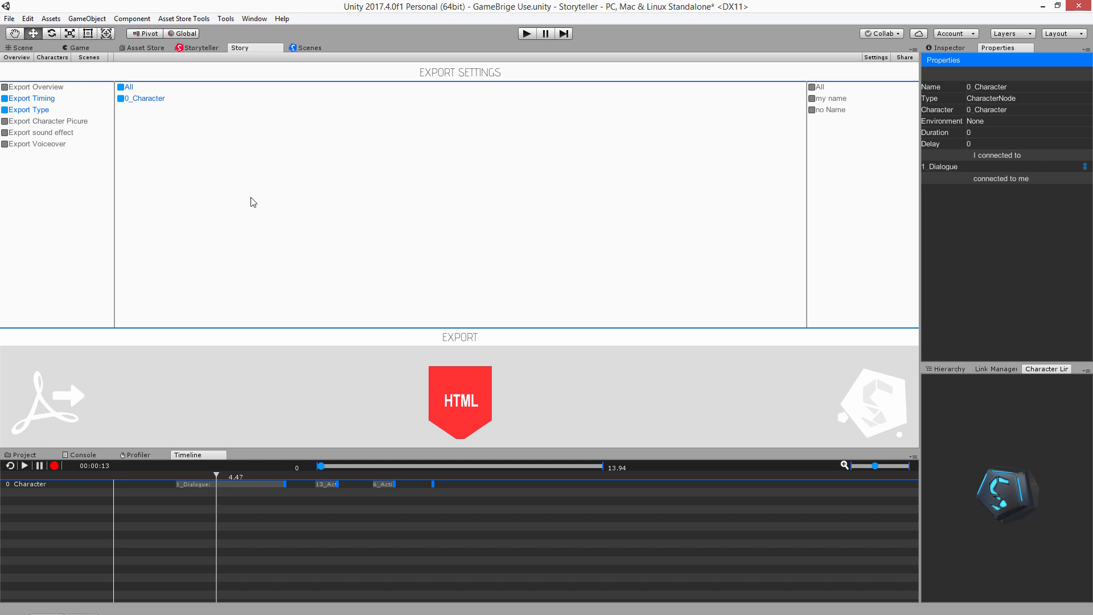
click(22, 58)
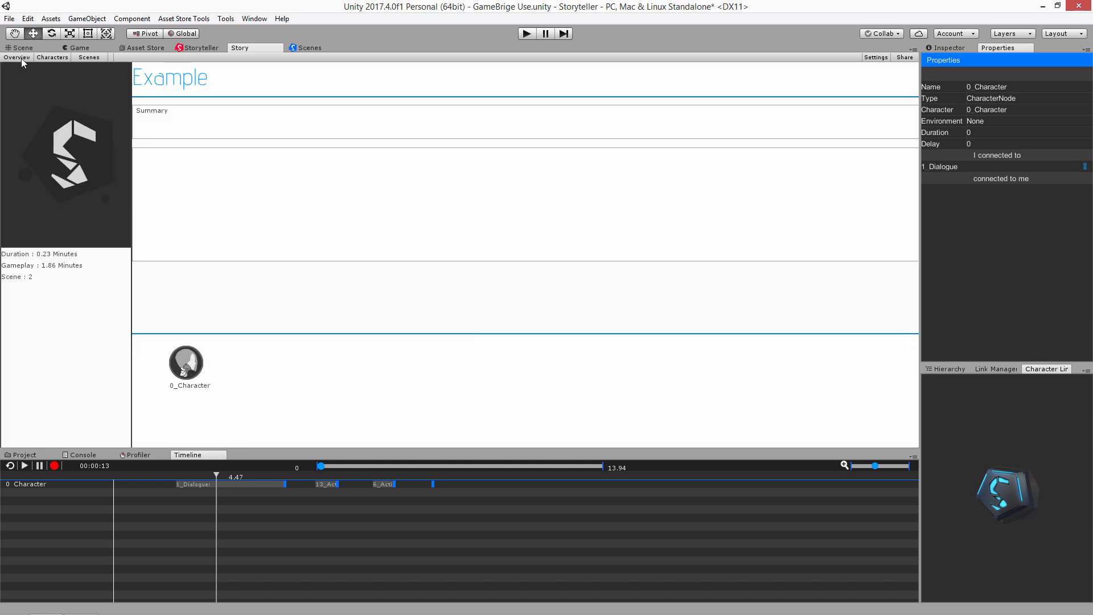
- Set the story image to the lizardman JPG file from the Desktop
click(70, 162)
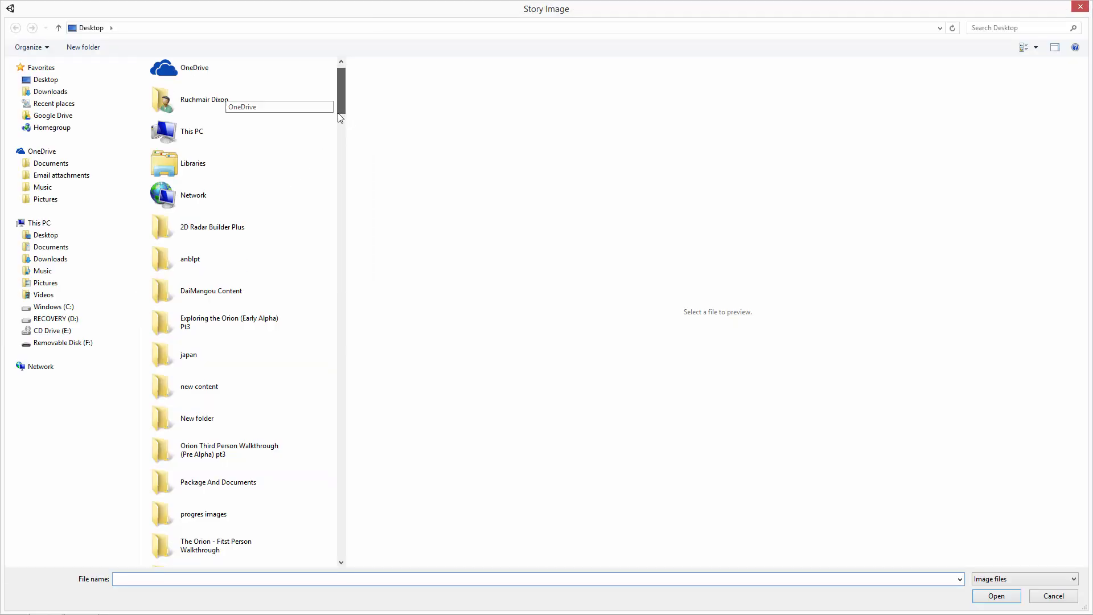
drag(341, 118, 359, 182)
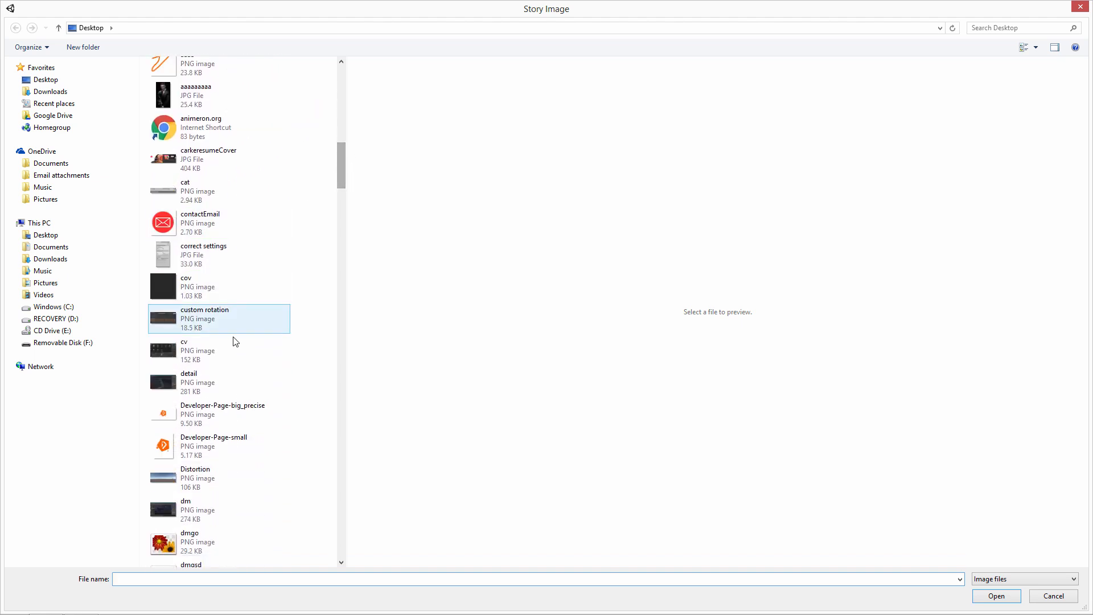
drag(340, 176, 367, 233)
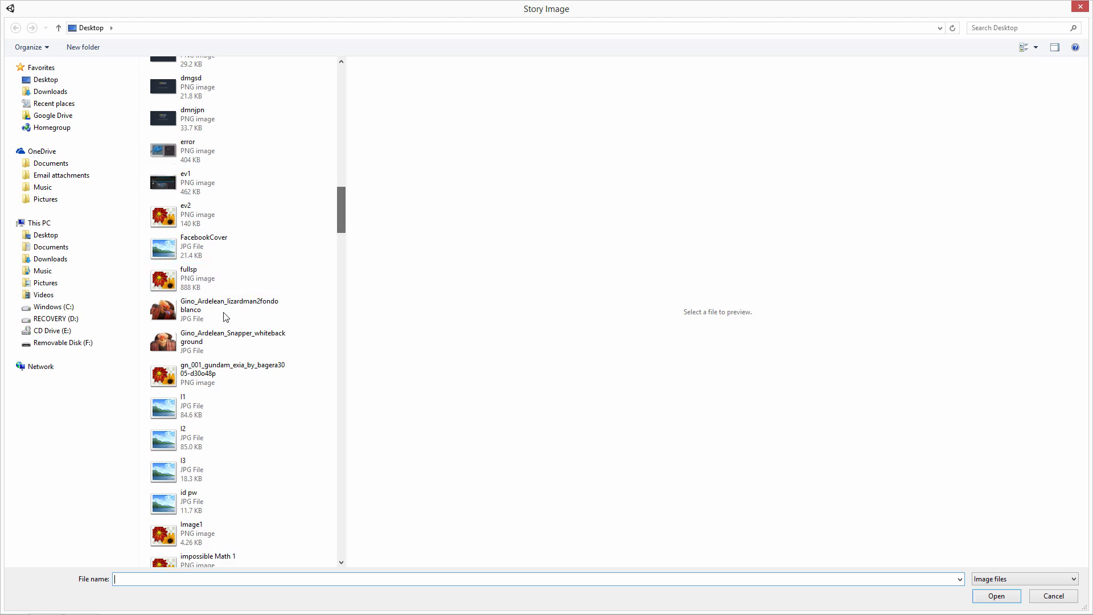
double_click(224, 312)
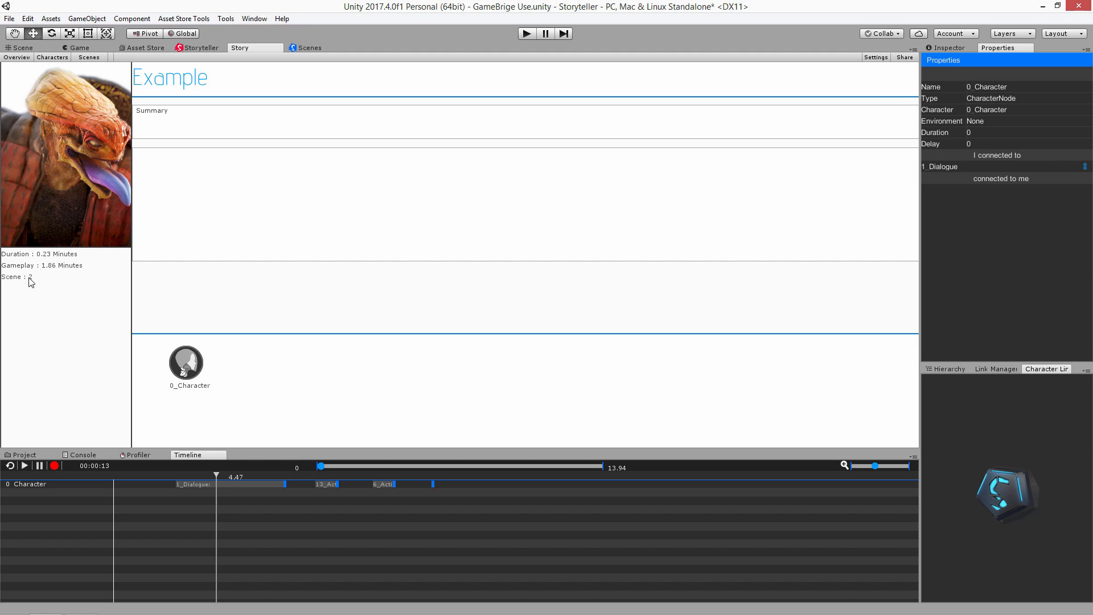
- Look over the list of example scenes, then the summary and description fields in the story overview
click(301, 50)
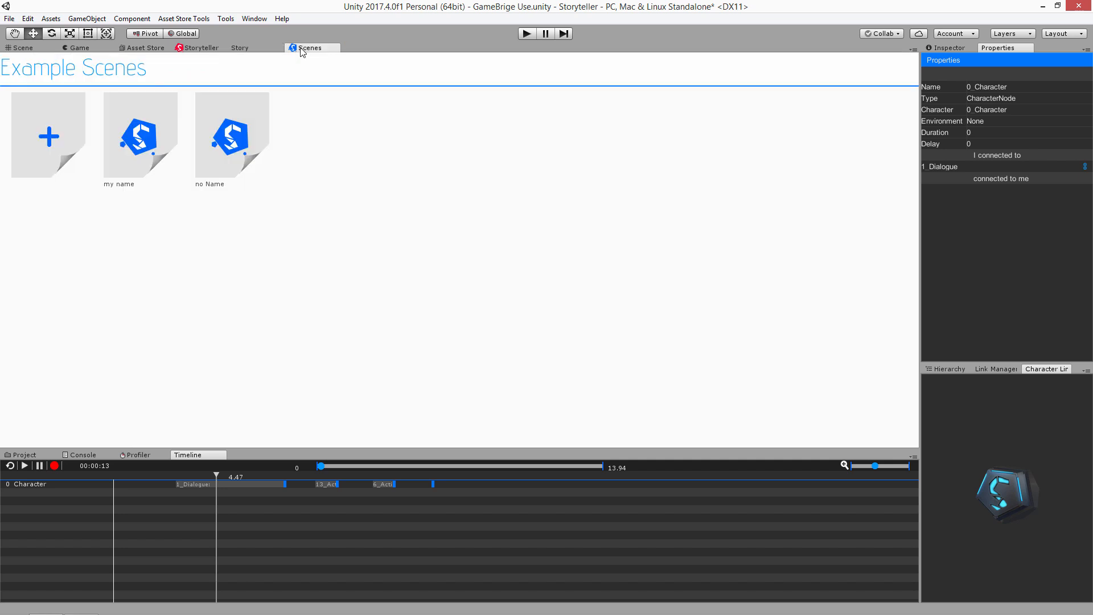
click(209, 152)
click(243, 50)
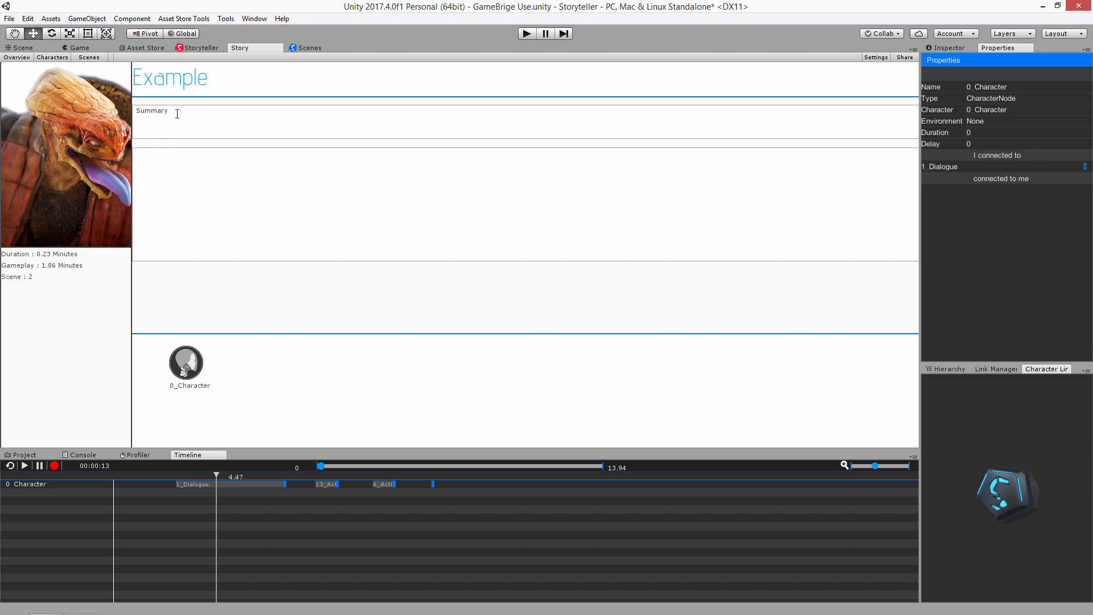
double_click(152, 112)
click(185, 185)
- Open the profile of 0_Character from the overview and rename the character to "ter"
double_click(180, 366)
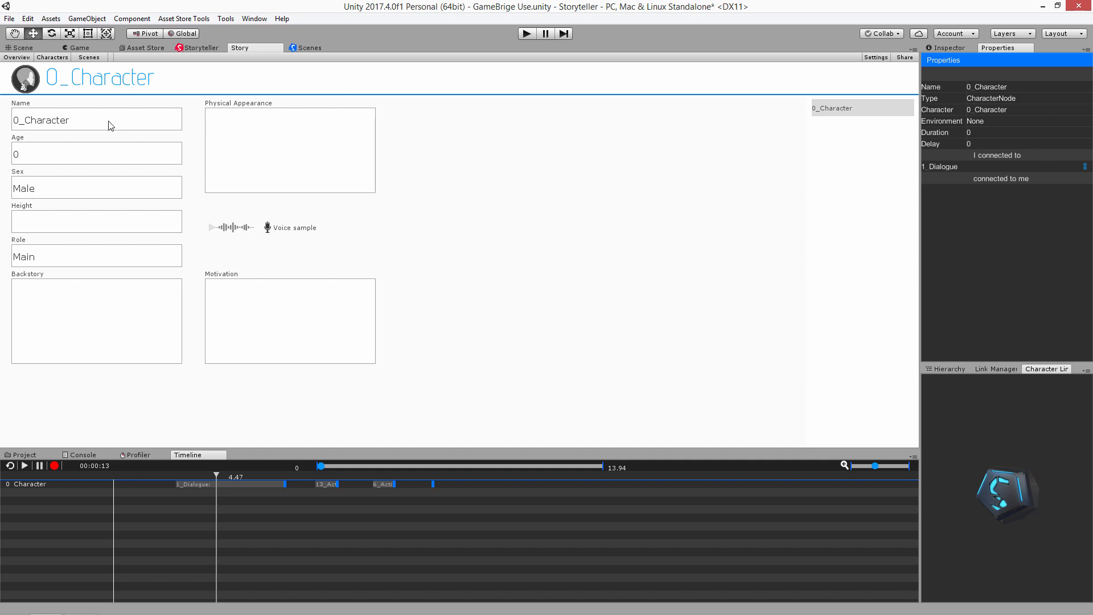
drag(66, 121, 11, 119)
click(76, 119)
key(BackSpace)
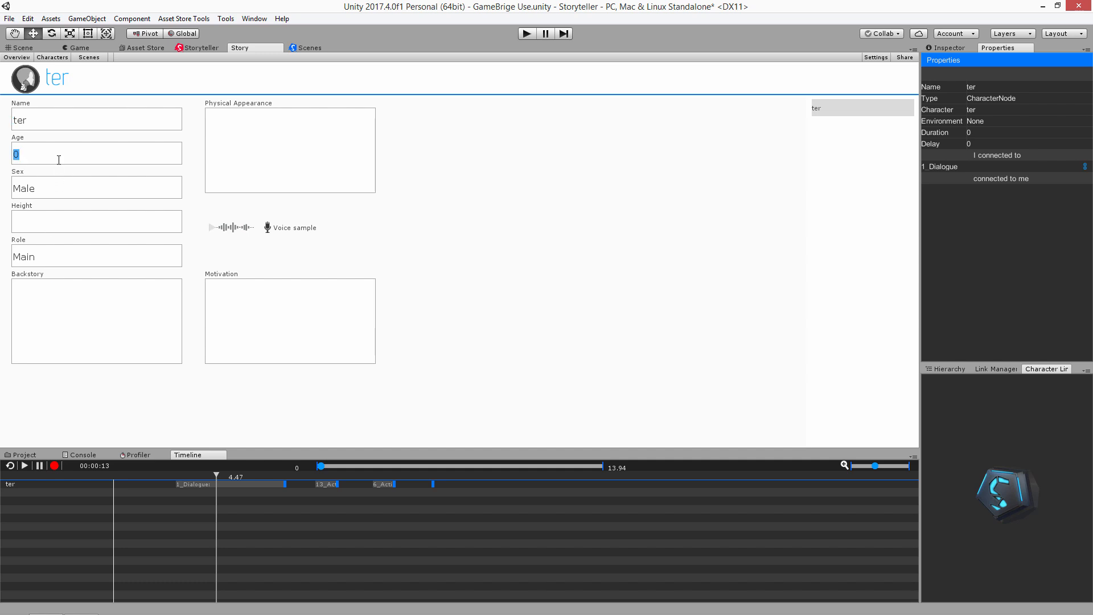
- Fill in the character's profile with age 19, height 5'10 and the role Supporting
text(19)
click(45, 256)
click(50, 288)
click(57, 303)
click(255, 152)
- Record a voice sample for the character with the microphone and play it back
click(230, 226)
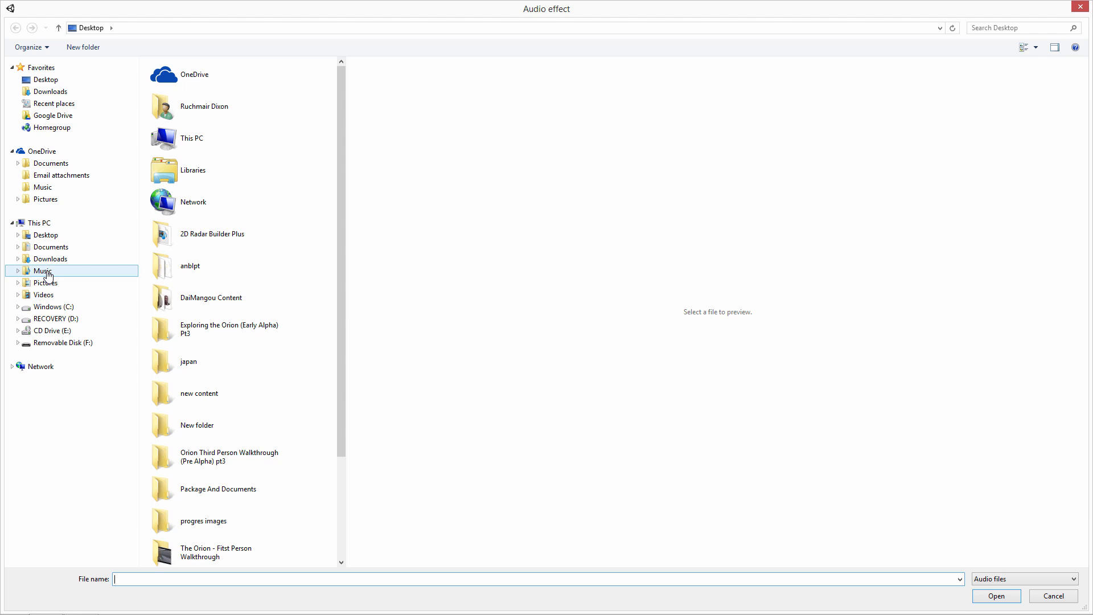
click(1080, 7)
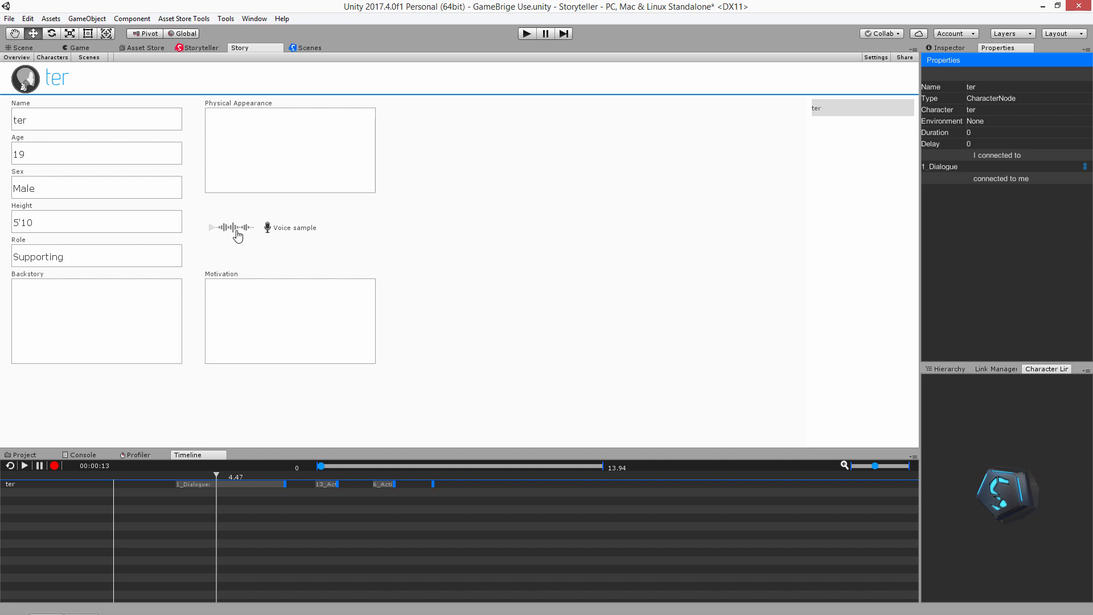
click(268, 228)
click(256, 227)
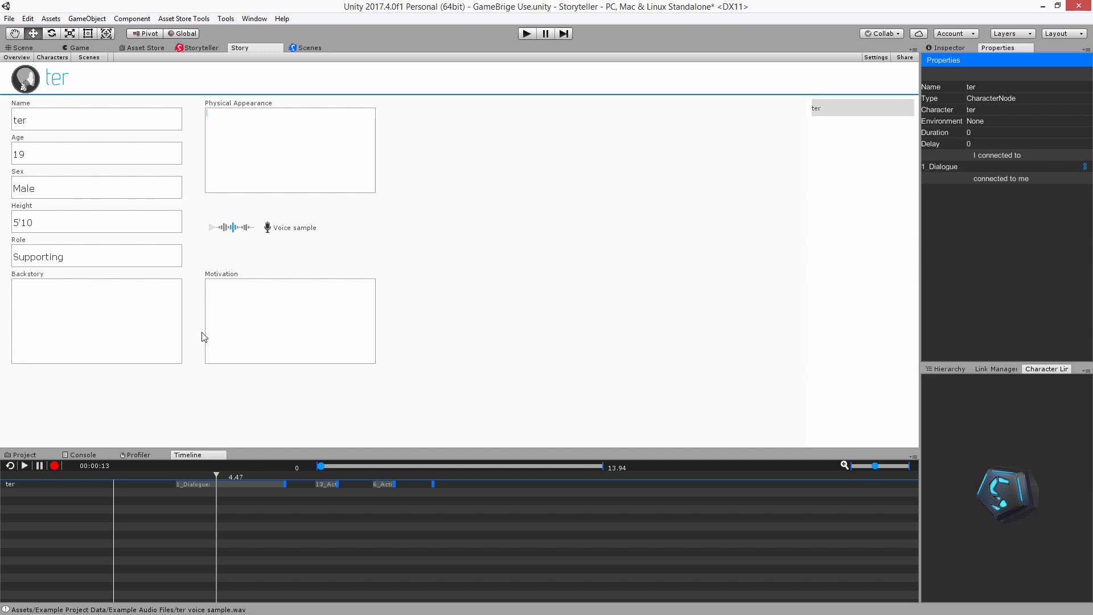
click(213, 229)
- Examine the overview and physical description fields of the "my name" scene on the story's Scenes page
click(87, 58)
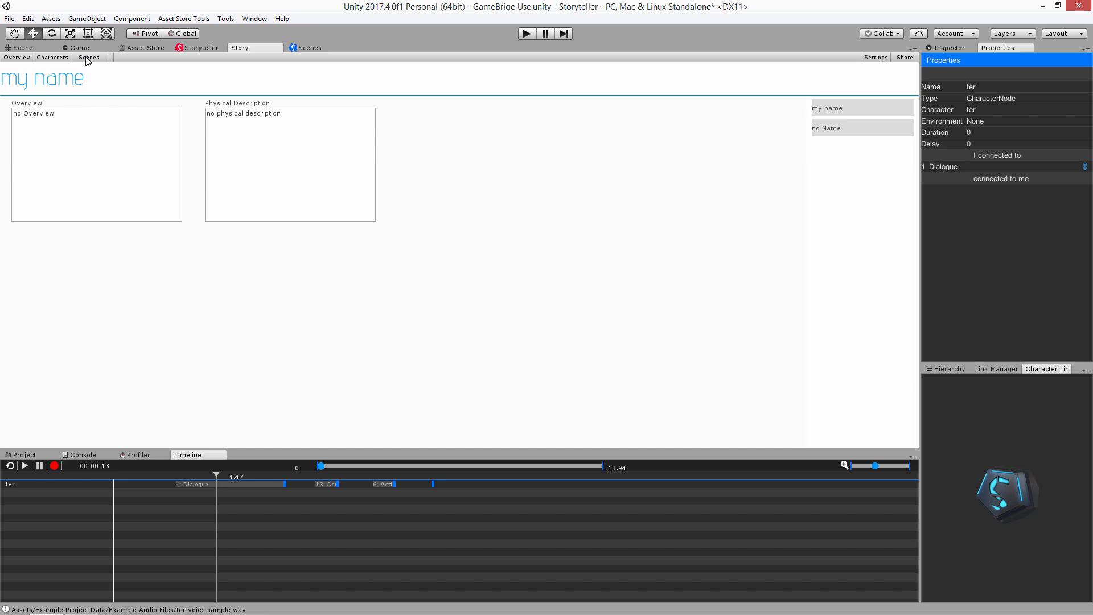
click(77, 124)
click(228, 114)
click(299, 149)
- In the story settings, choose Microphone (4- Samson Meteor Mic) as the recording device and enable Storyboard Mode
click(878, 59)
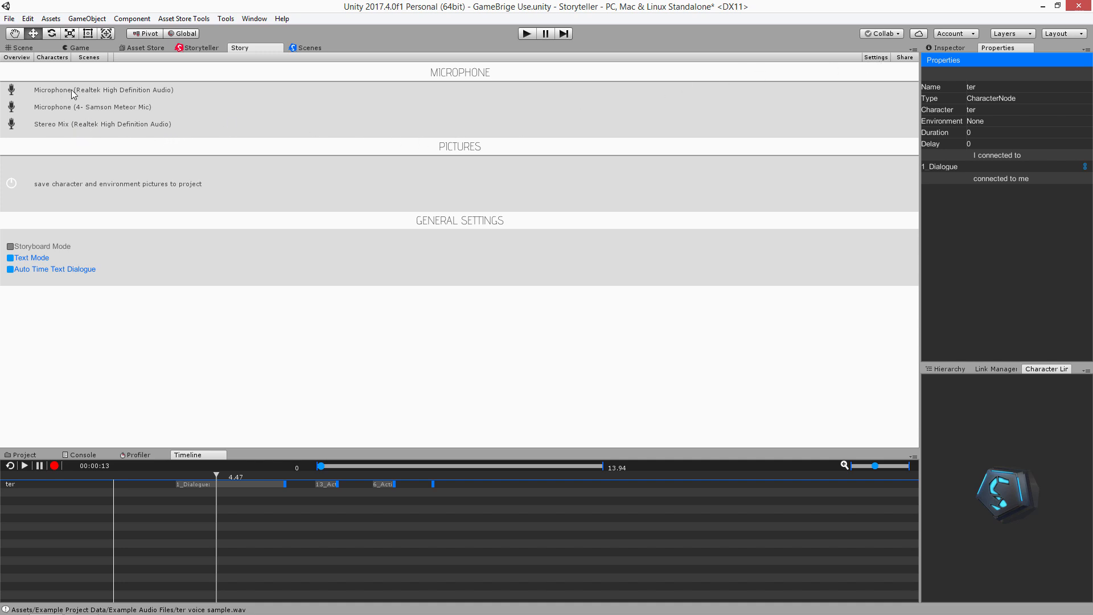
click(12, 108)
click(80, 258)
click(80, 258)
click(23, 269)
click(54, 270)
click(18, 258)
click(10, 247)
- Return to the Storyteller node graph and add a dialogue node connected after 13_Dialogue
click(195, 48)
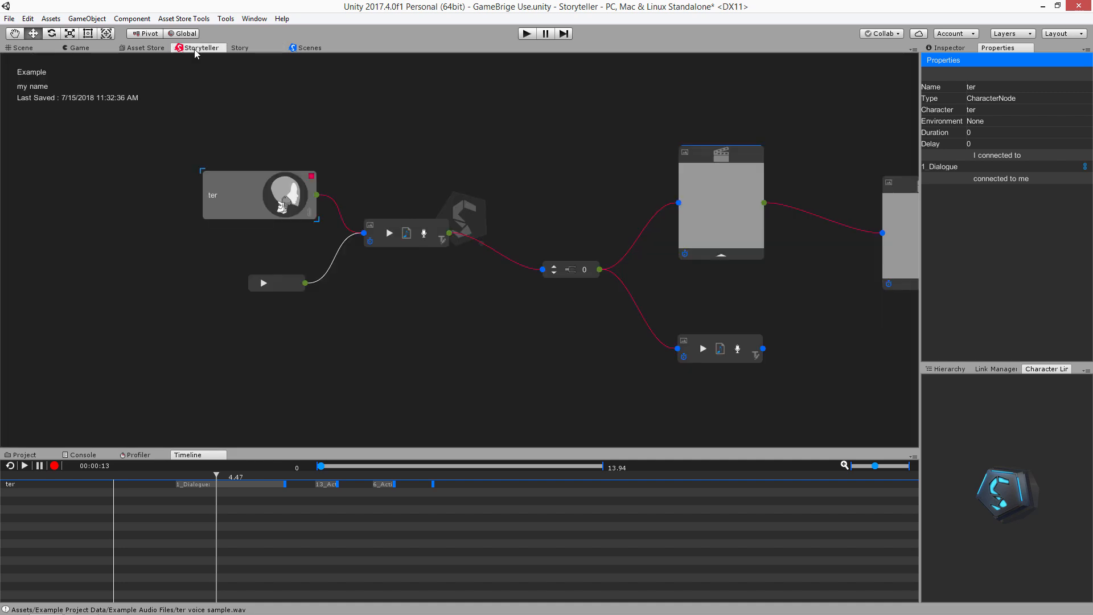
middle_drag(577, 198, 163, 227)
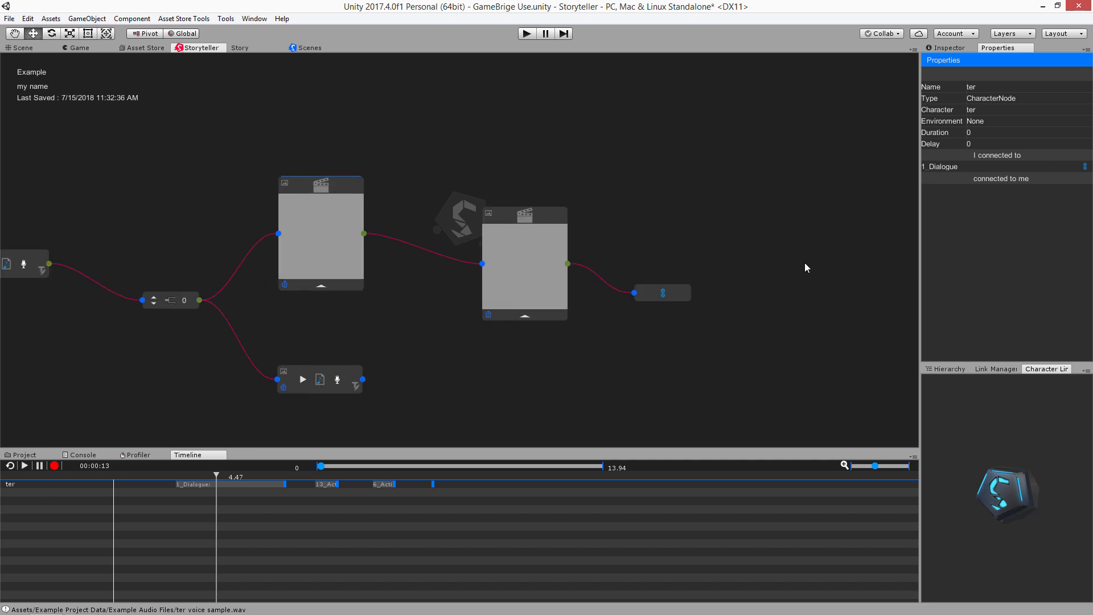
middle_drag(805, 268, 240, 244)
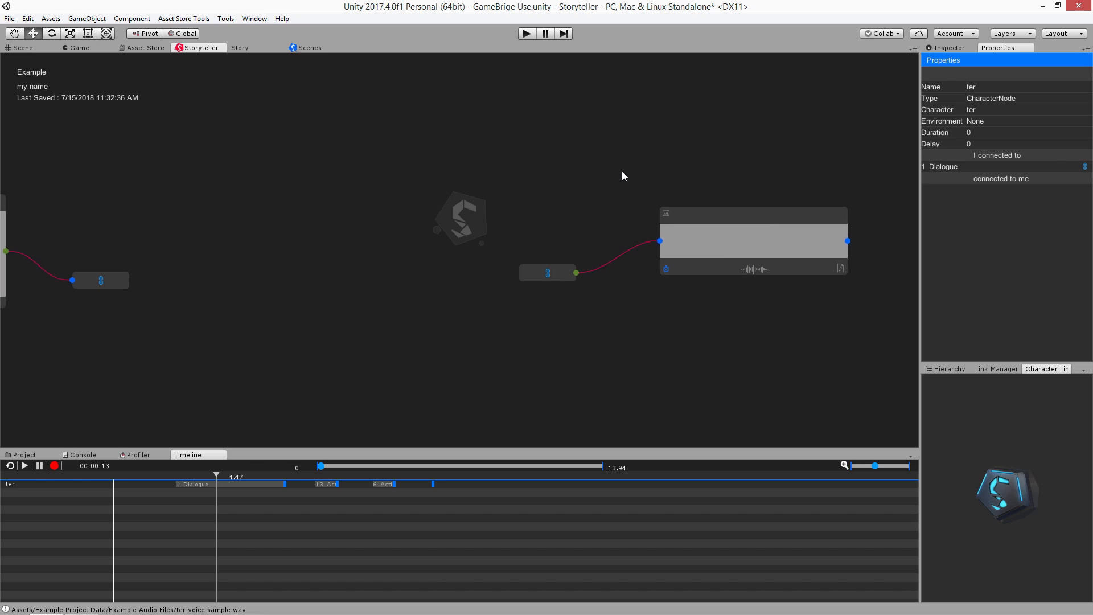
middle_drag(797, 222, 528, 220)
click(526, 217)
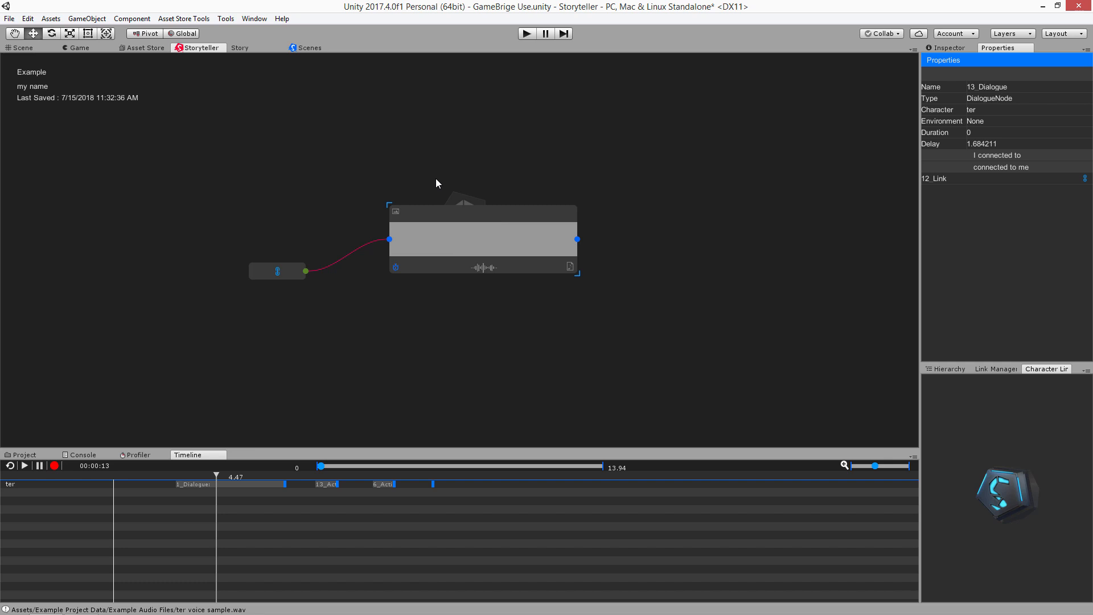
key(d)
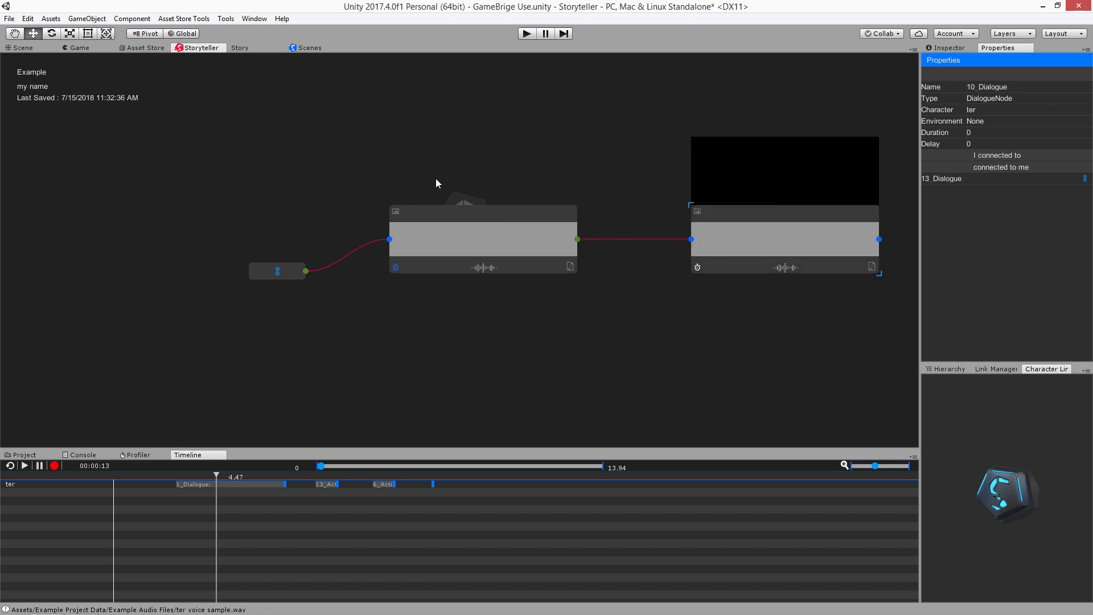
- Load the 2rb13 picture from the Pictures folder as the scene image of 10_Dialogue
click(796, 178)
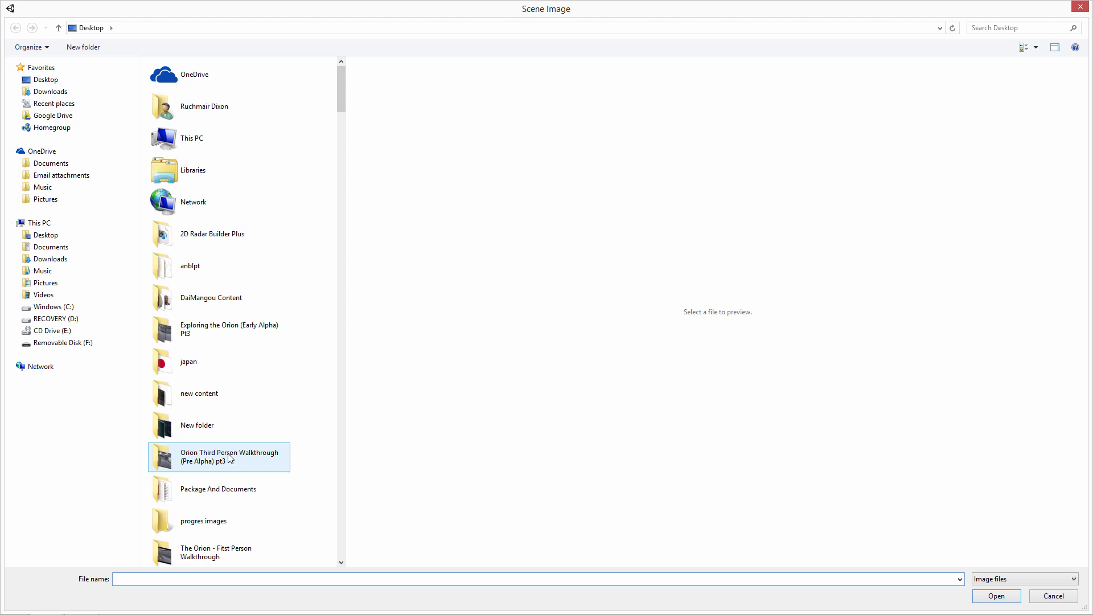
click(226, 451)
double_click(226, 450)
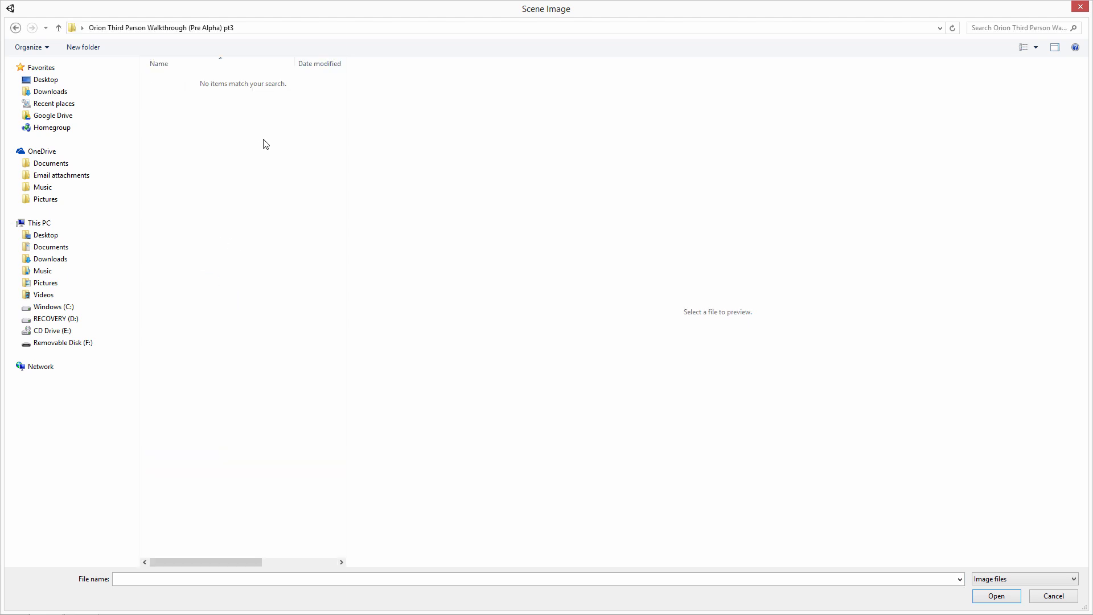
click(16, 28)
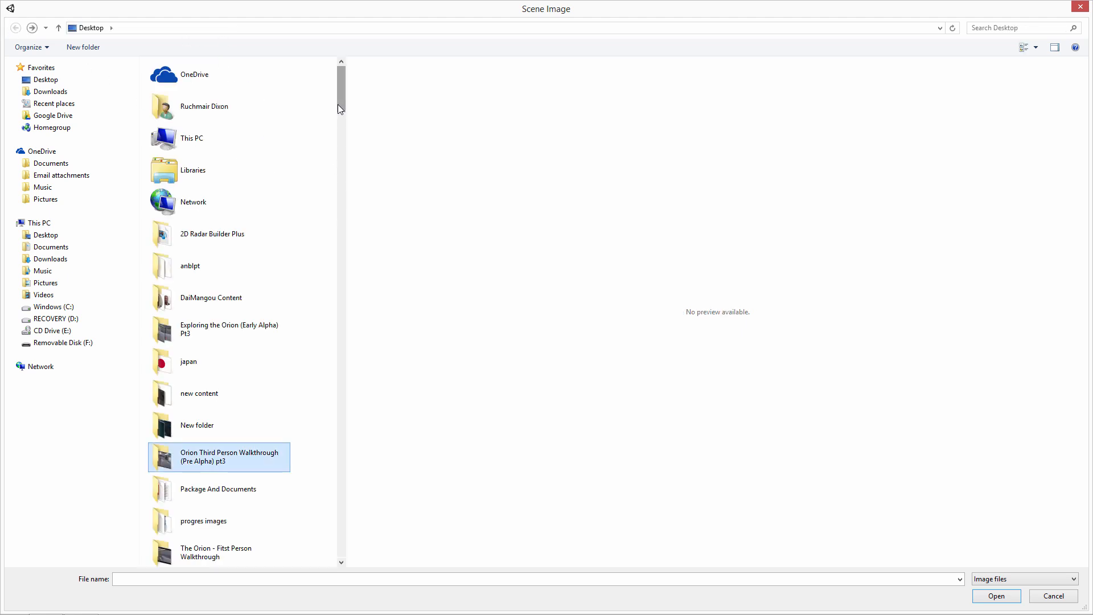
scroll(340, 108, down, 1)
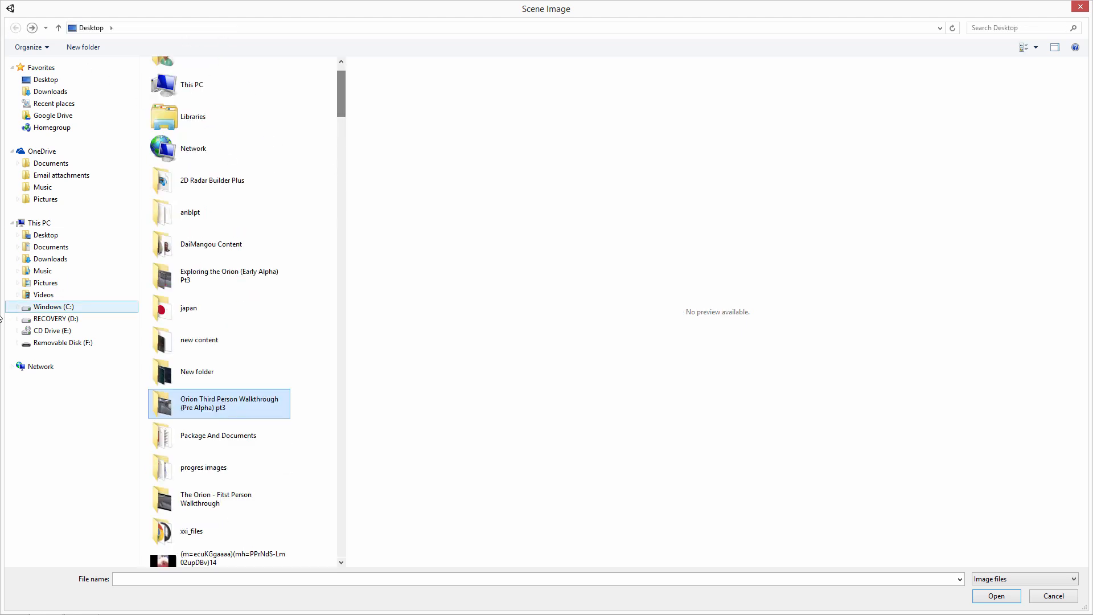
click(53, 287)
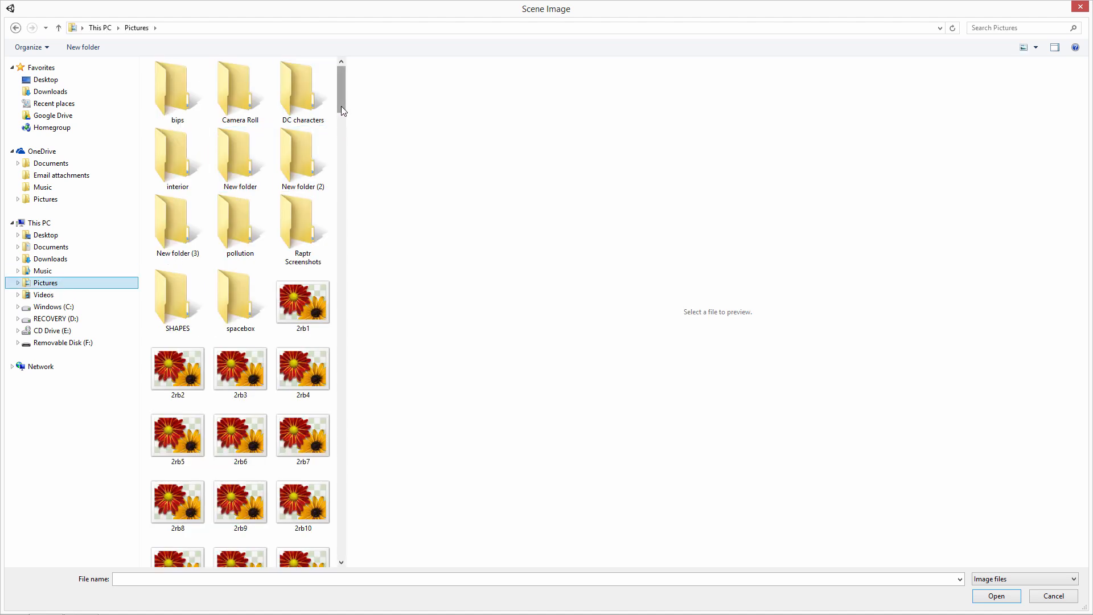
drag(342, 107, 348, 154)
click(240, 284)
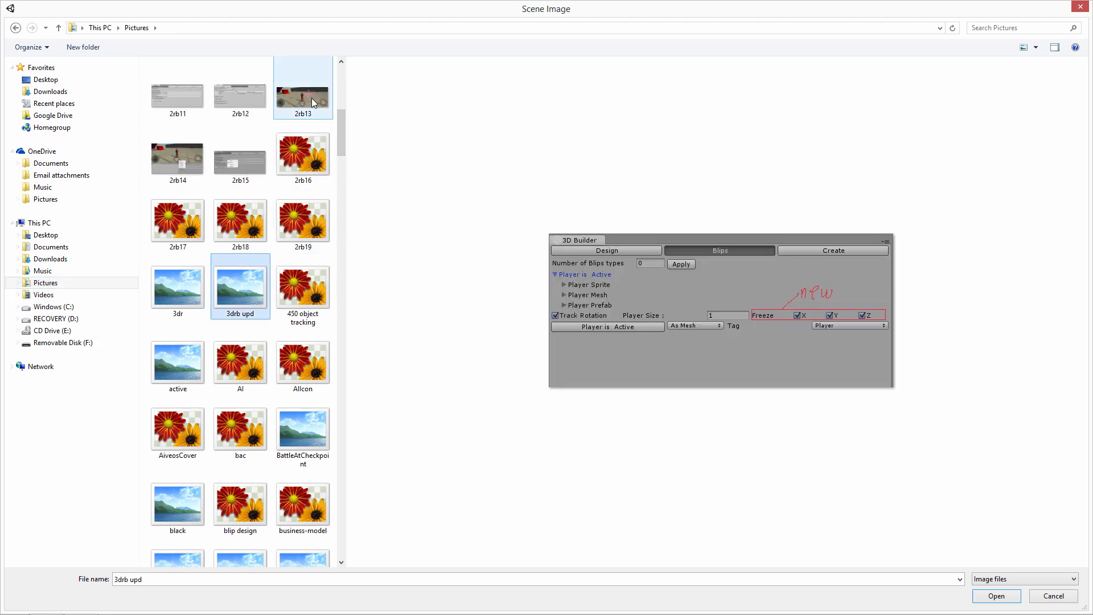
click(312, 103)
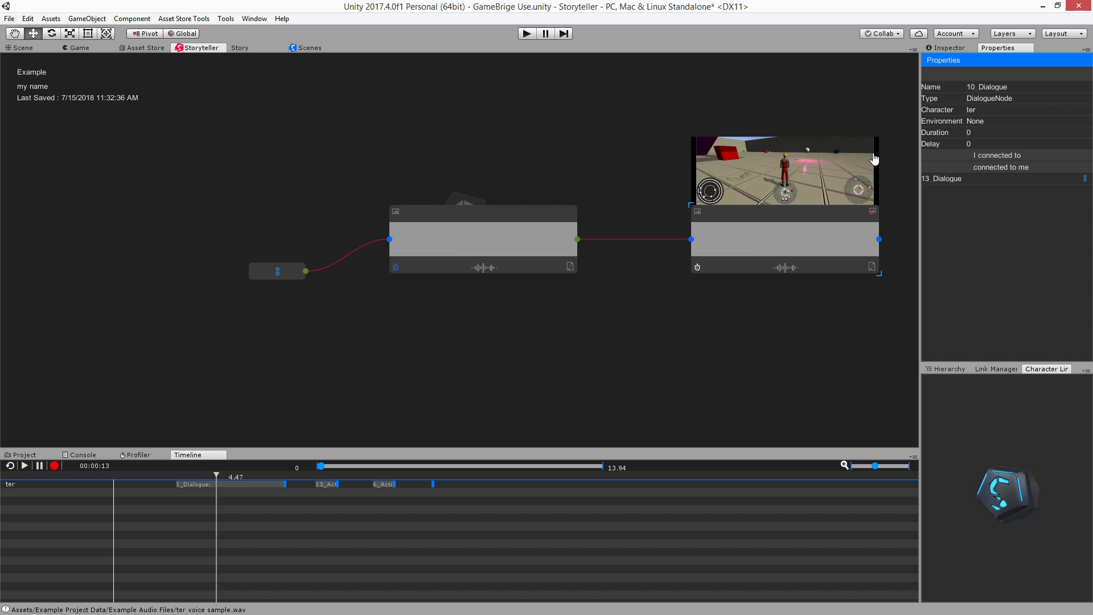
- Remove the scene image from 10_Dialogue and add another dialogue node connected after it
click(873, 213)
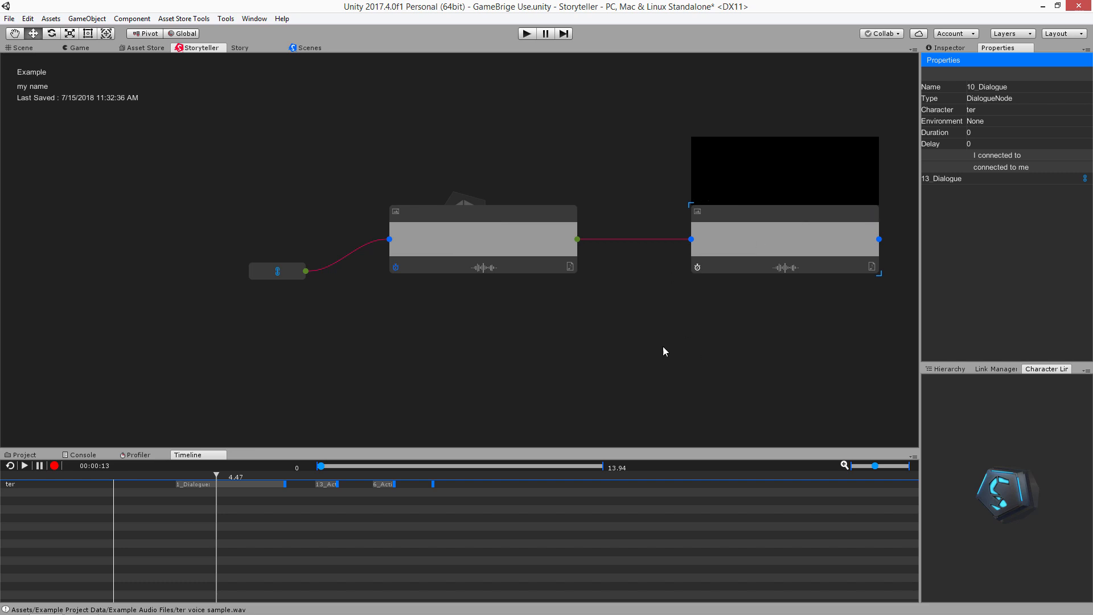
drag(663, 346, 521, 342)
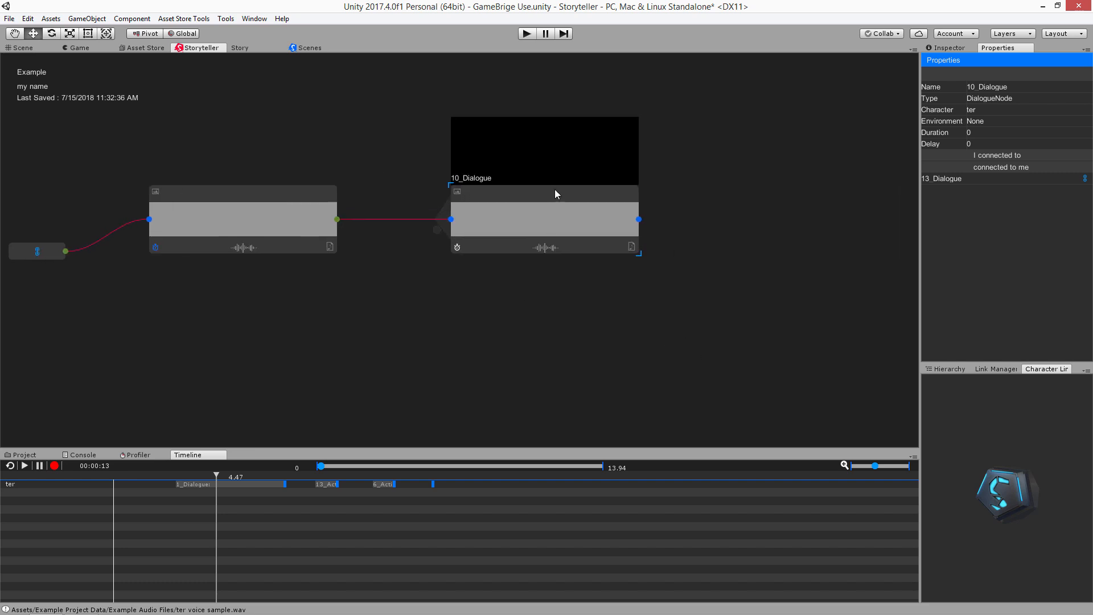
key(ctrl+d)
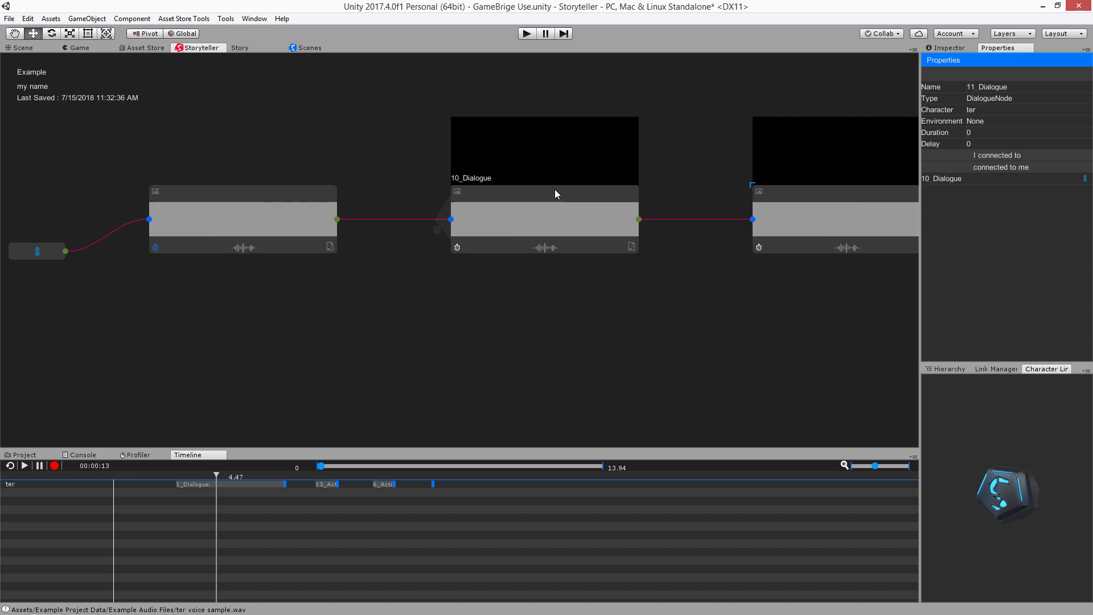
- Look at the audio effect file browser for 10_Dialogue and close it without choosing a file
click(545, 254)
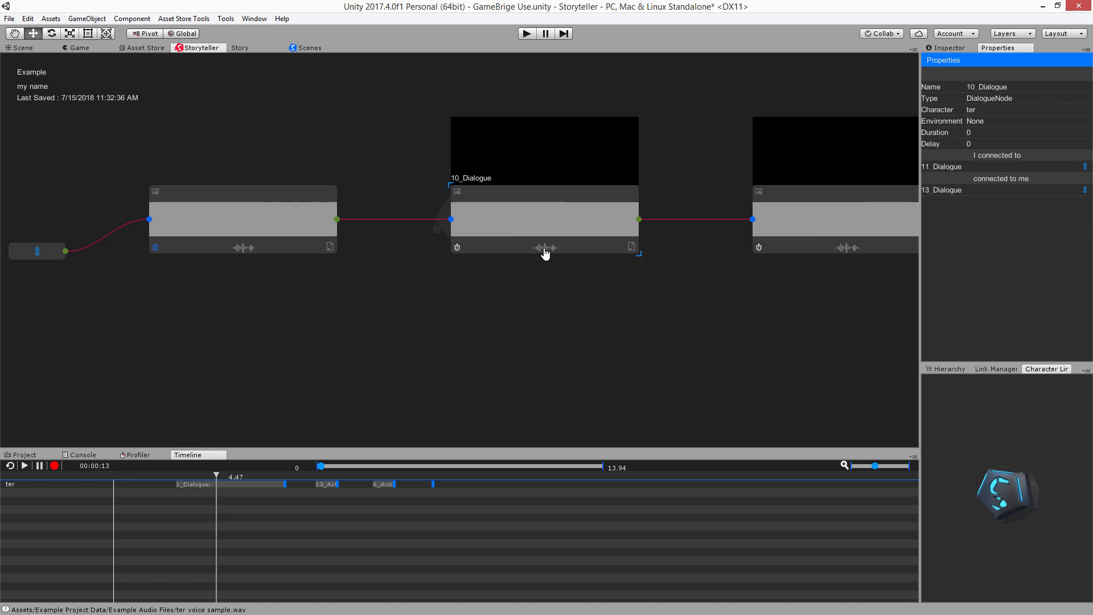
click(545, 254)
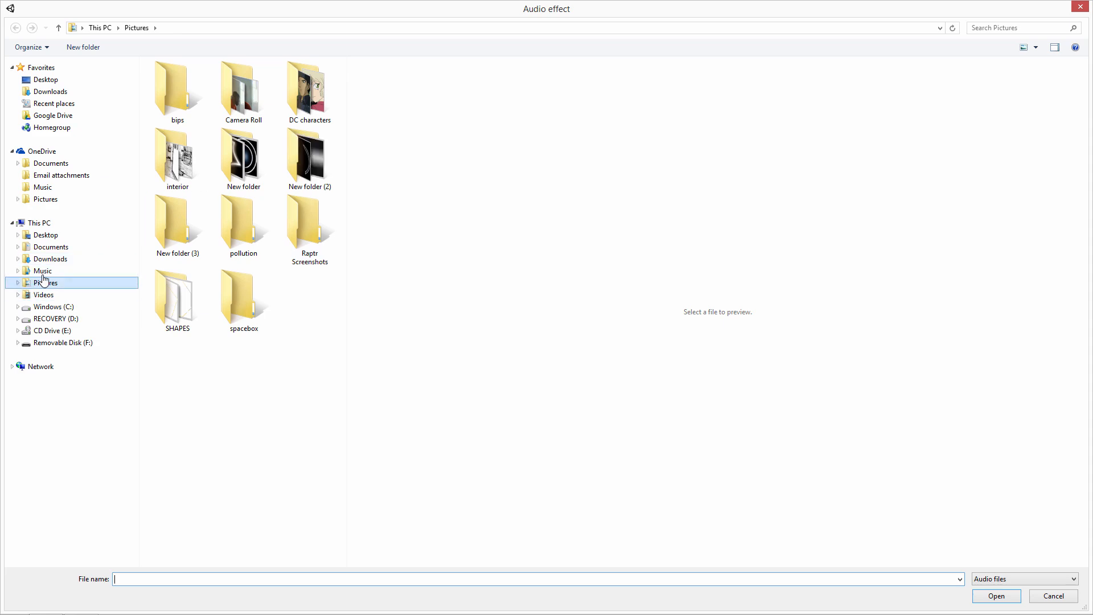
click(1080, 7)
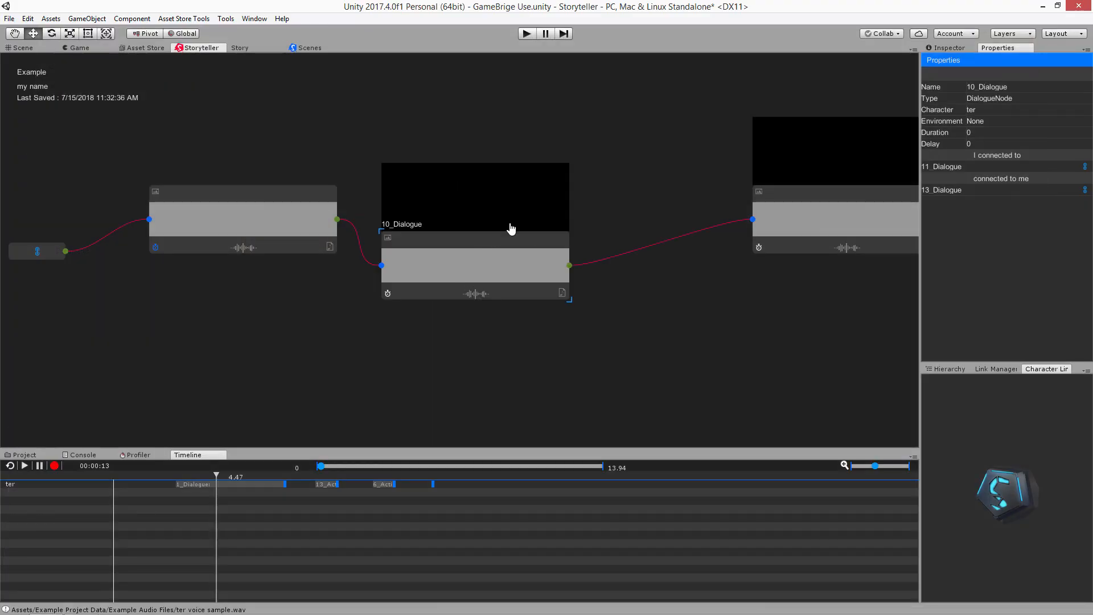
- Move 10_Dialogue up between its two neighbours and enter the dialogue text "sdfghjkfdsdfghjkjhgf"
drag(388, 293, 447, 208)
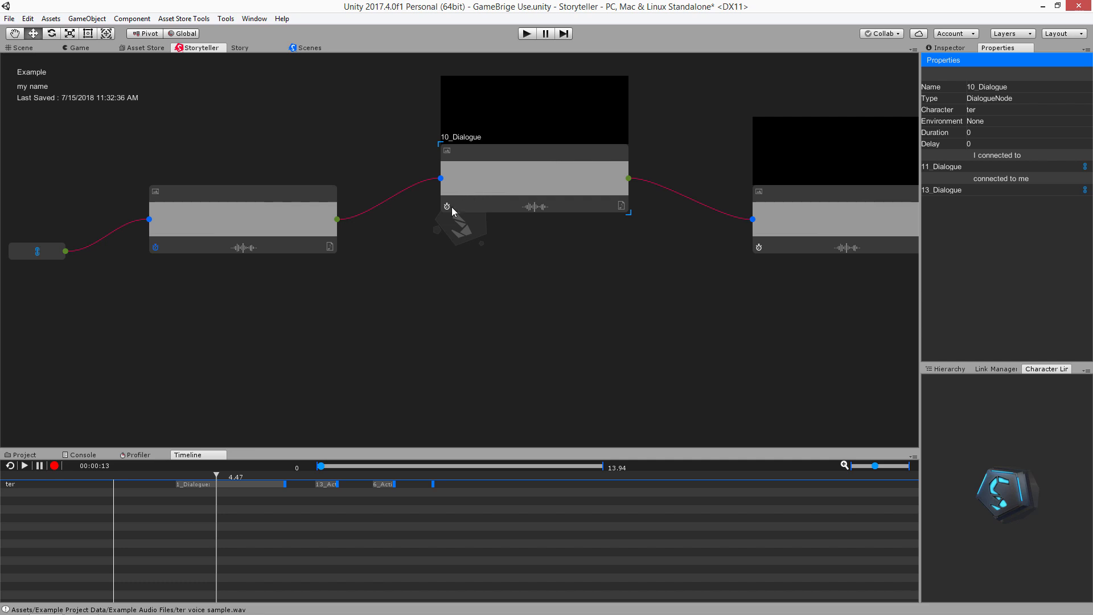
drag(477, 154, 472, 162)
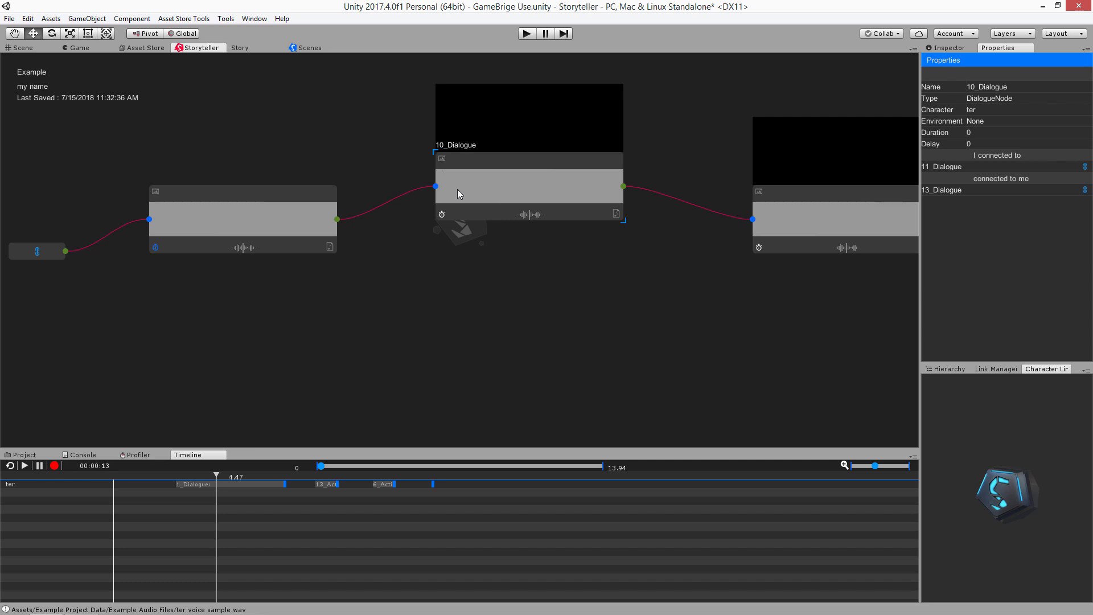
text(sdfghjkfdsdfghjkjhgf)
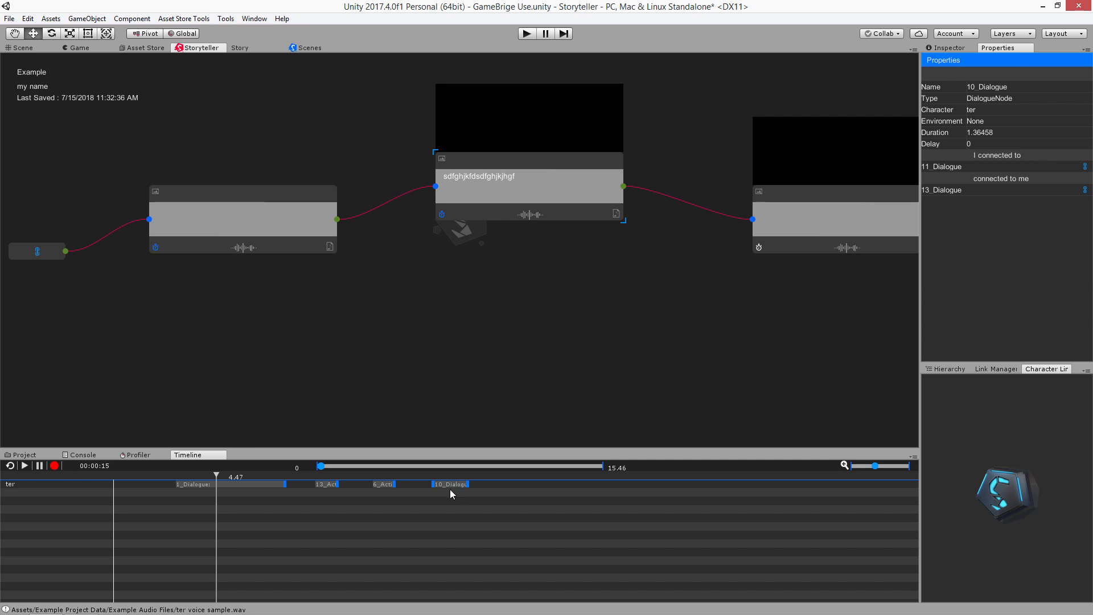
- Shorten the dialogue text of 10_Dialogue to "sdfghjkfdsd"
text(fghj)
key(BackSpace)
key(BackSpace)
key(BackSpace)
key(BackSpace)
key(BackSpace)
key(BackSpace)
key(BackSpace)
key(BackSpace)
key(BackSpace)
key(BackSpace)
key(BackSpace)
key(BackSpace)
key(BackSpace)
key(BackSpace)
- Try Group Select on the graph and move 10_Dialogue back level with the neighbouring dialogue nodes
right_click(368, 139)
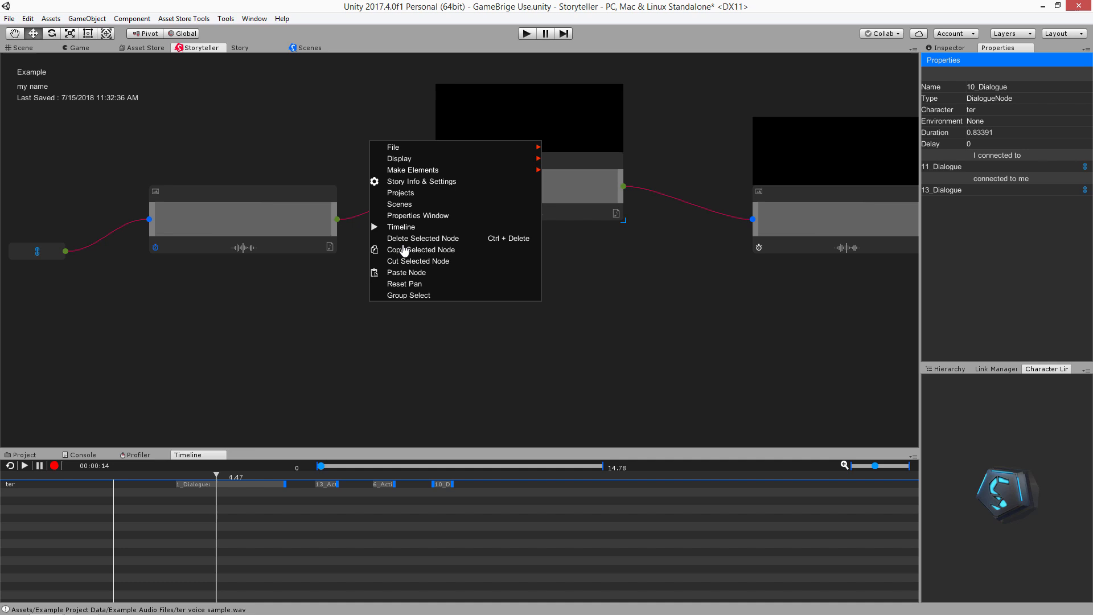
click(416, 295)
mouse_move(538, 306)
mouse_down()
mouse_move(566, 344)
mouse_move(627, 361)
mouse_up()
drag(531, 245, 545, 238)
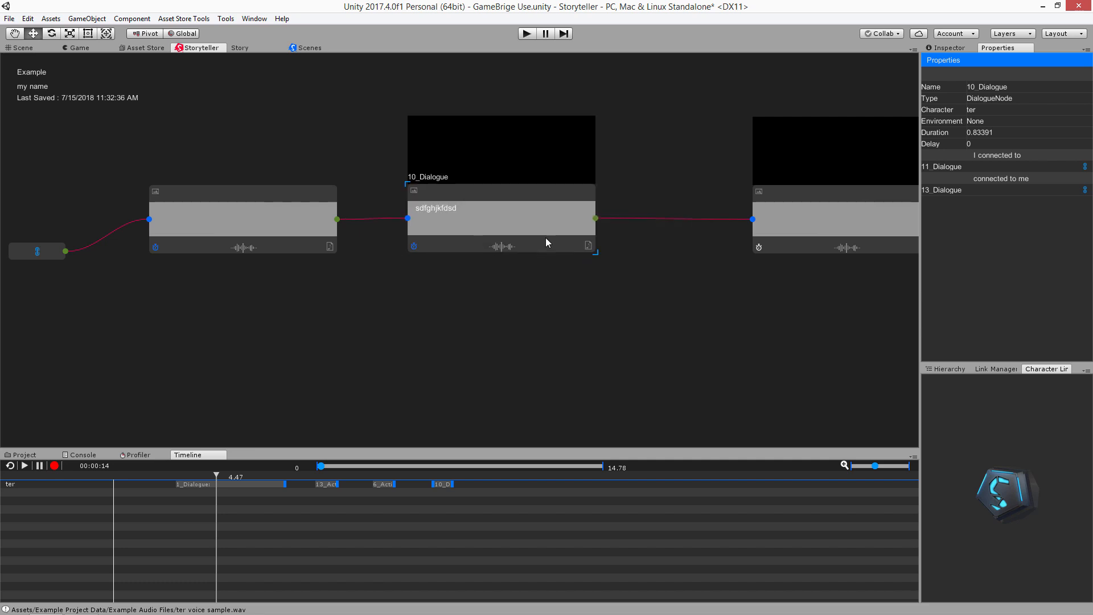
- Delete the 10_Dialogue and 11_Dialogue nodes from the graph
key(Delete)
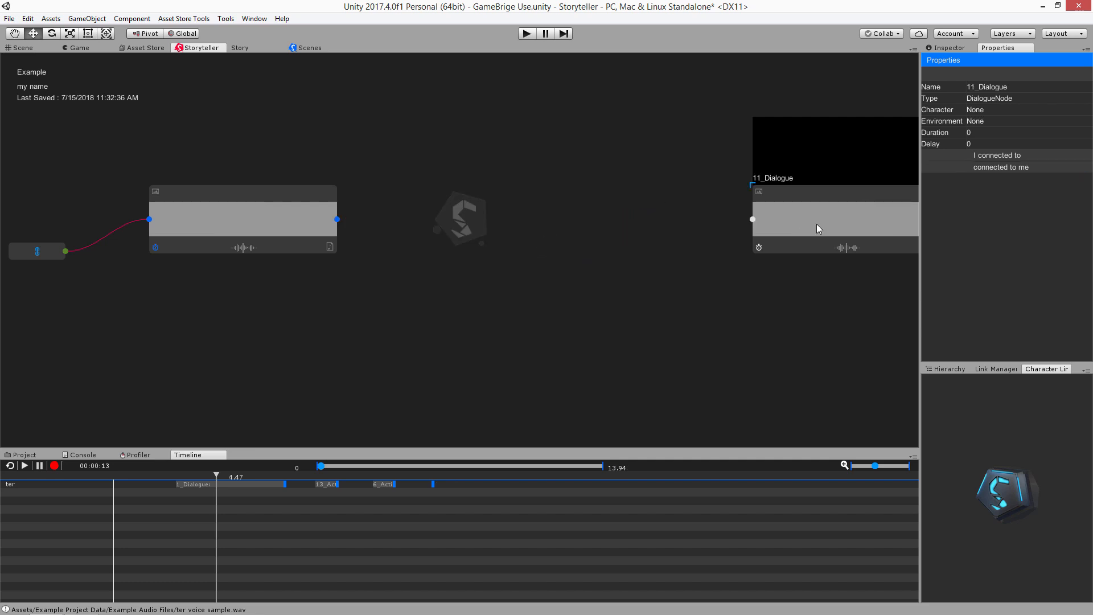
key(Delete)
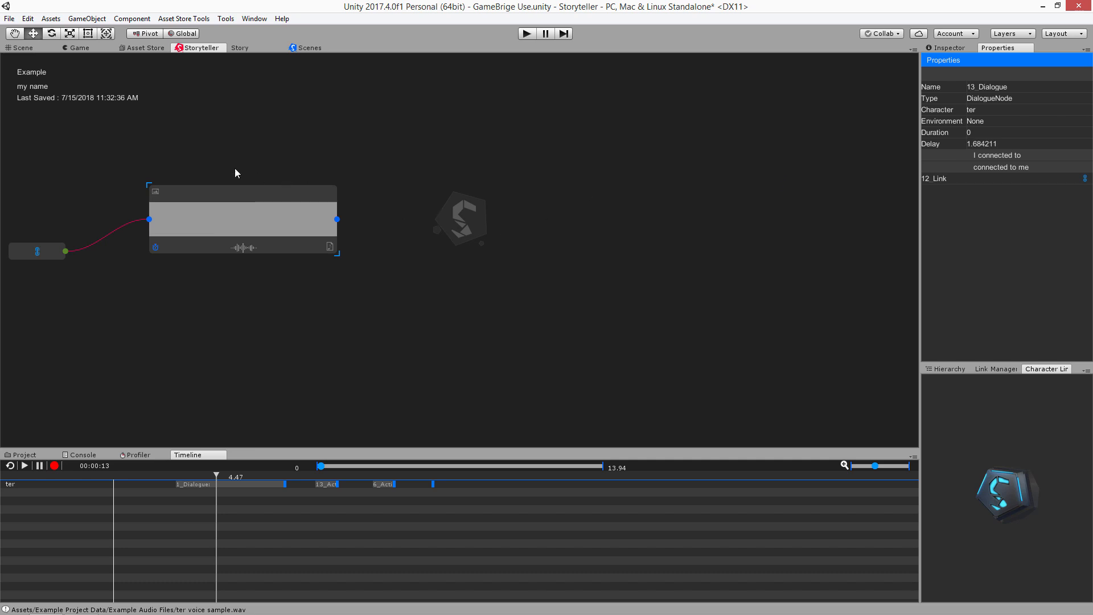
middle_drag(295, 146, 755, 268)
middle_drag(349, 275, 595, 273)
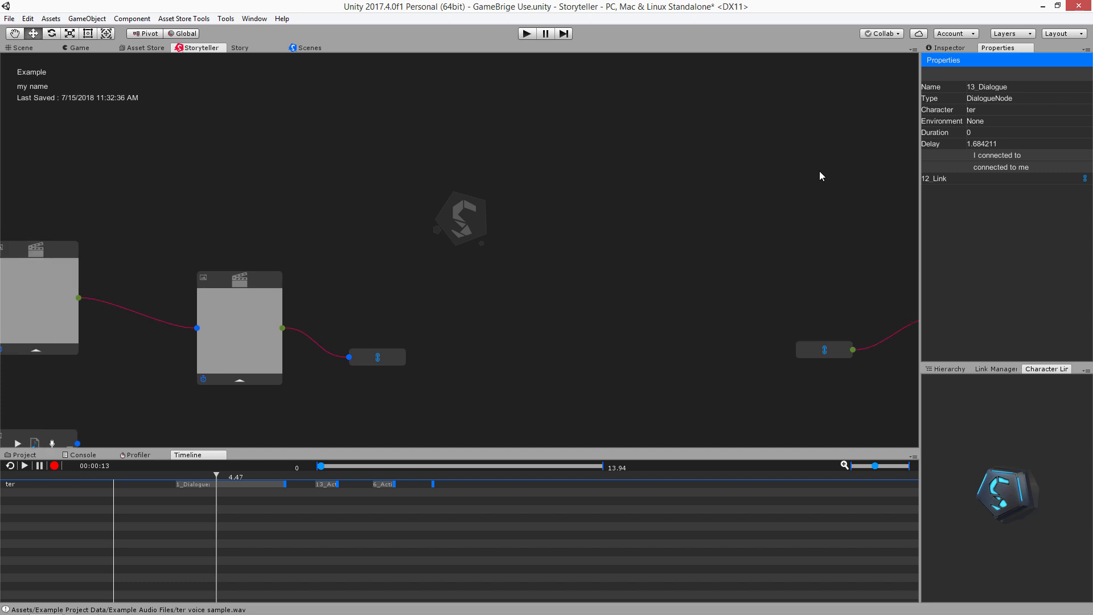
- Review the story's export settings, the "my name" scene page and the profile of the character ter
click(245, 49)
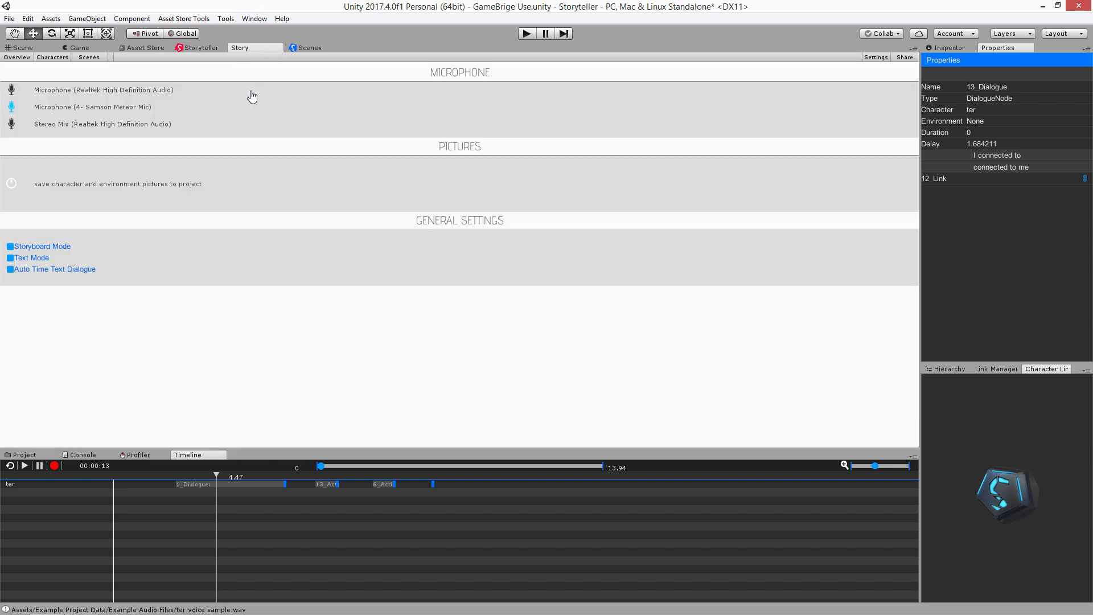
click(905, 58)
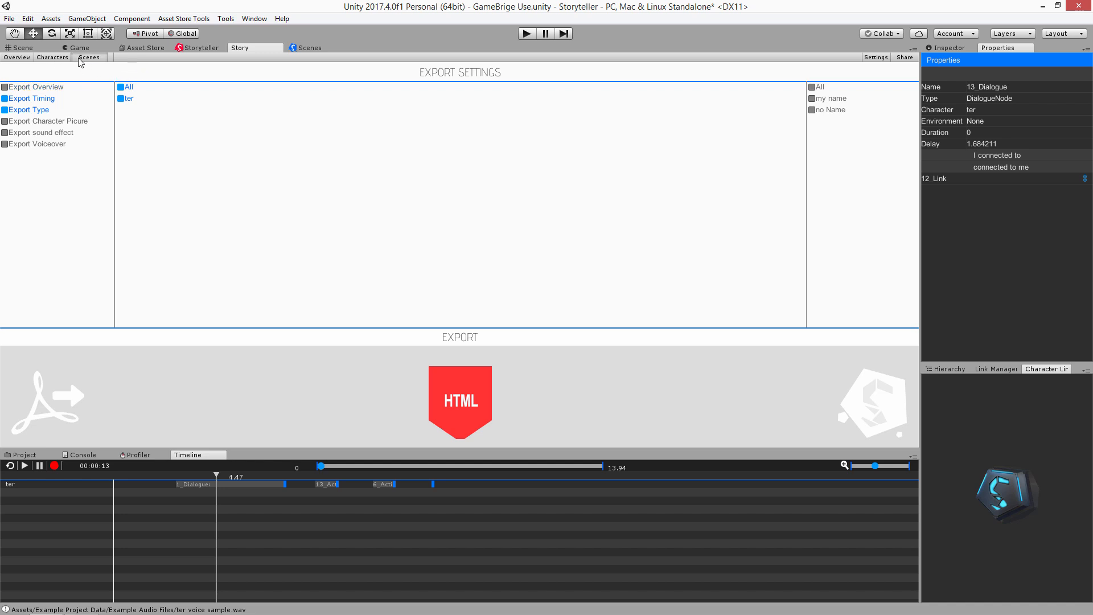
click(52, 58)
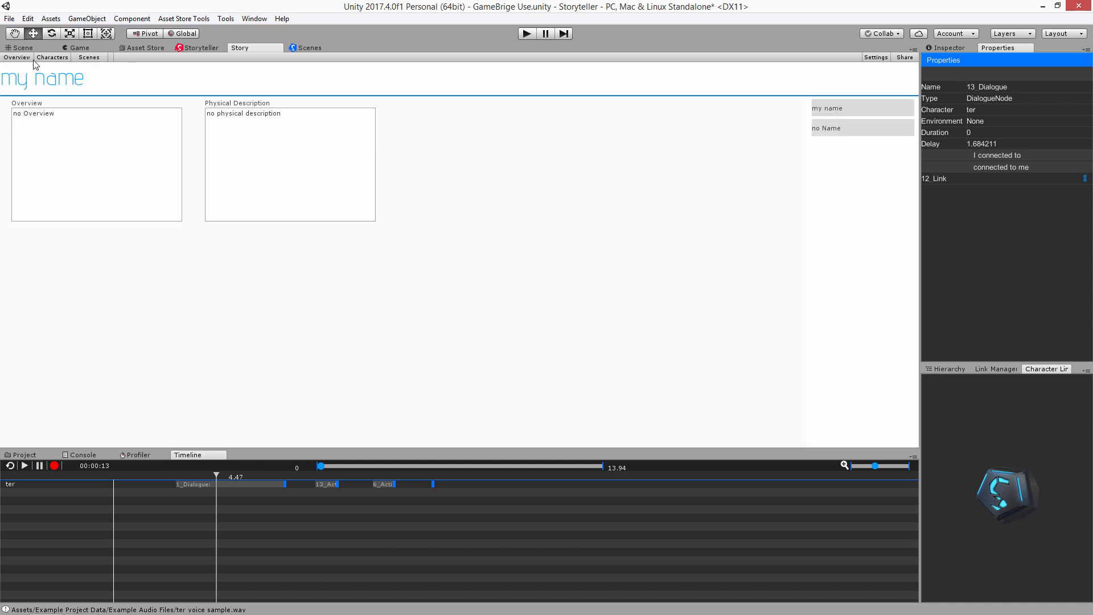
click(72, 121)
drag(22, 118, 13, 114)
click(45, 58)
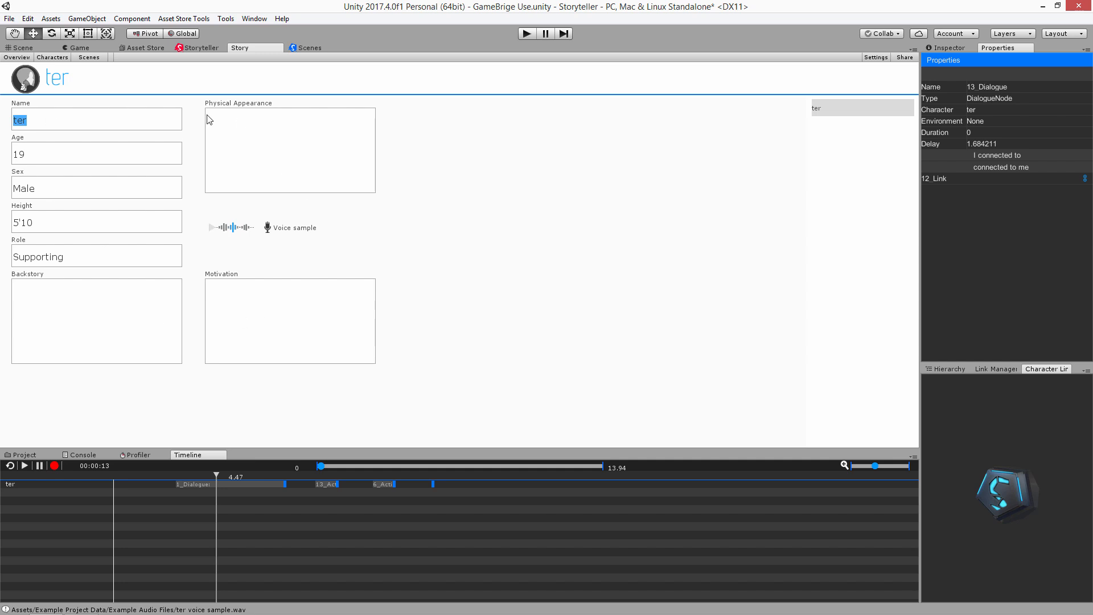
- In the story's export settings, enable exporting the overview, character picture, sound effect and voiceover
click(905, 57)
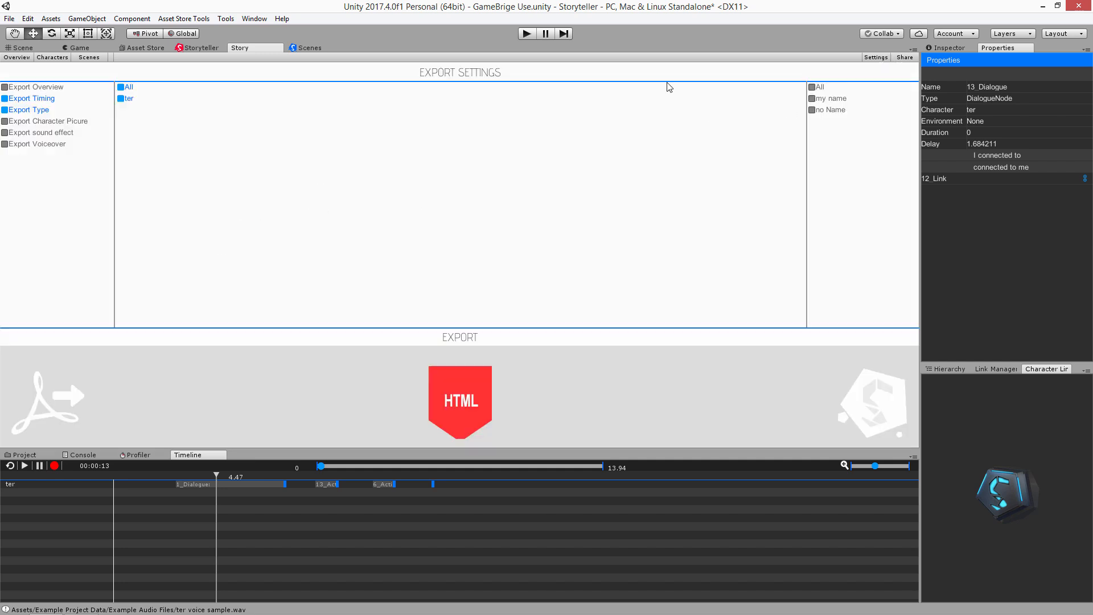
click(5, 134)
click(13, 122)
click(5, 122)
- Include the scenes "my name" and "no Name" in the export and try the PDF export
click(473, 397)
click(813, 101)
click(44, 406)
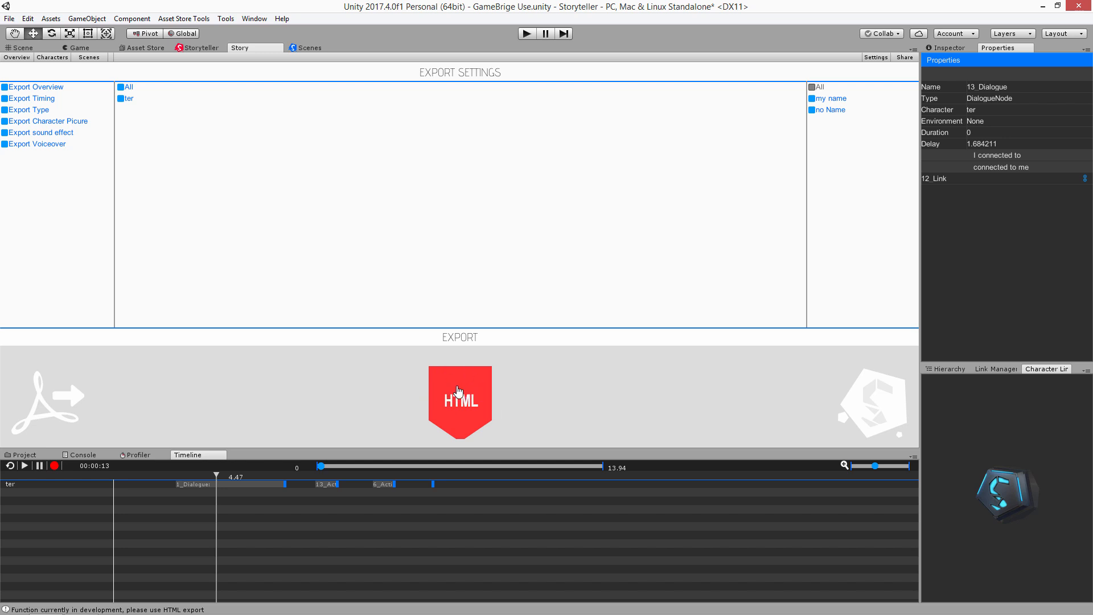
- Show the editor's list of DaiMangou tools
click(225, 20)
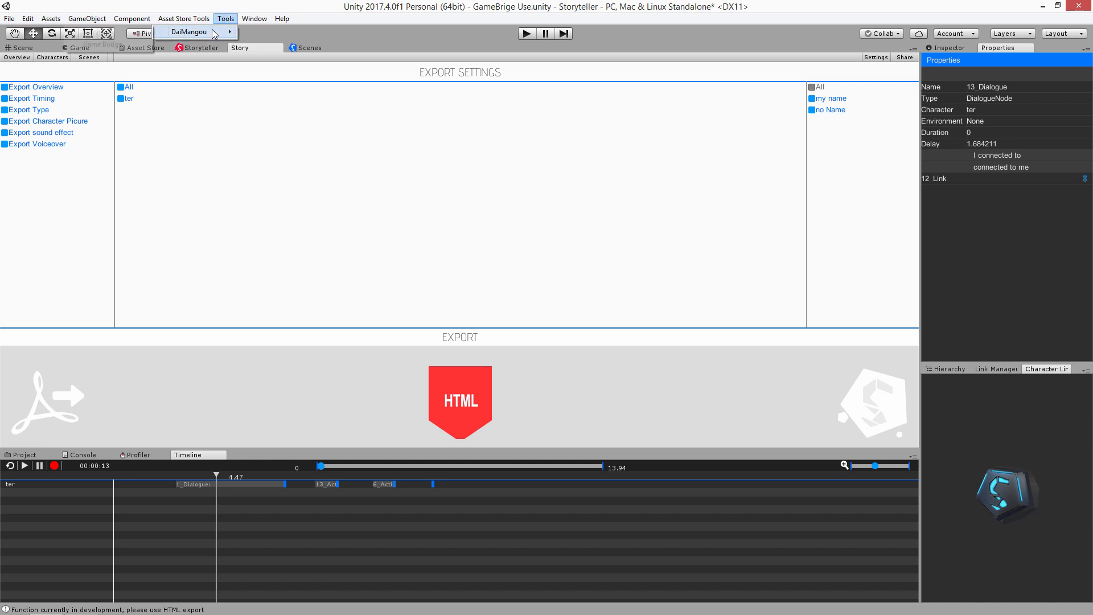
mouse_move(193, 32)
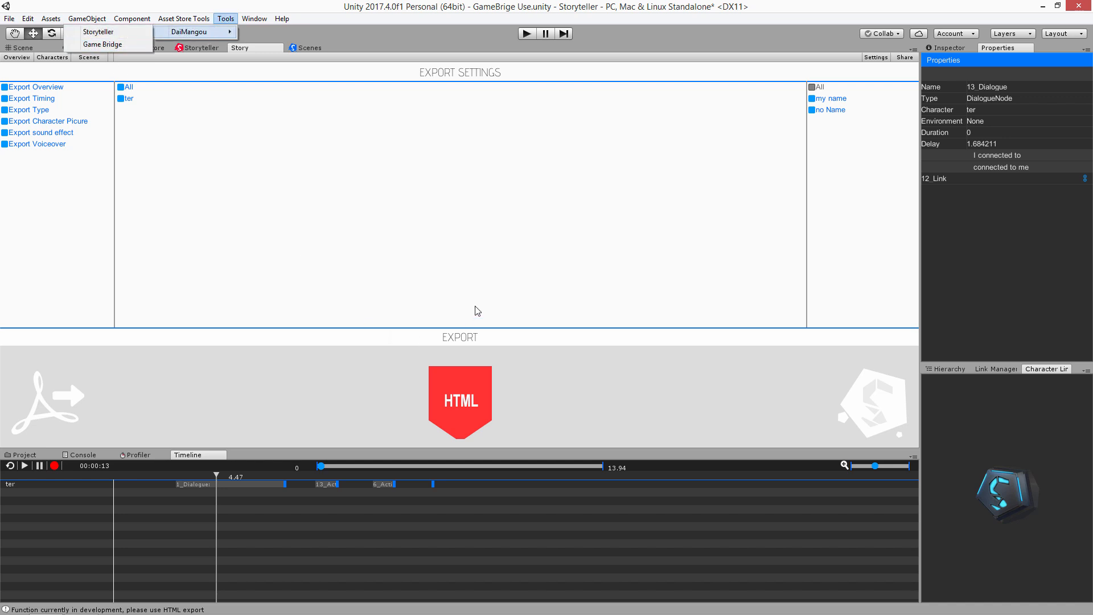
- Add a new scene to the Example story, make it the active scene and show its node graph
click(490, 289)
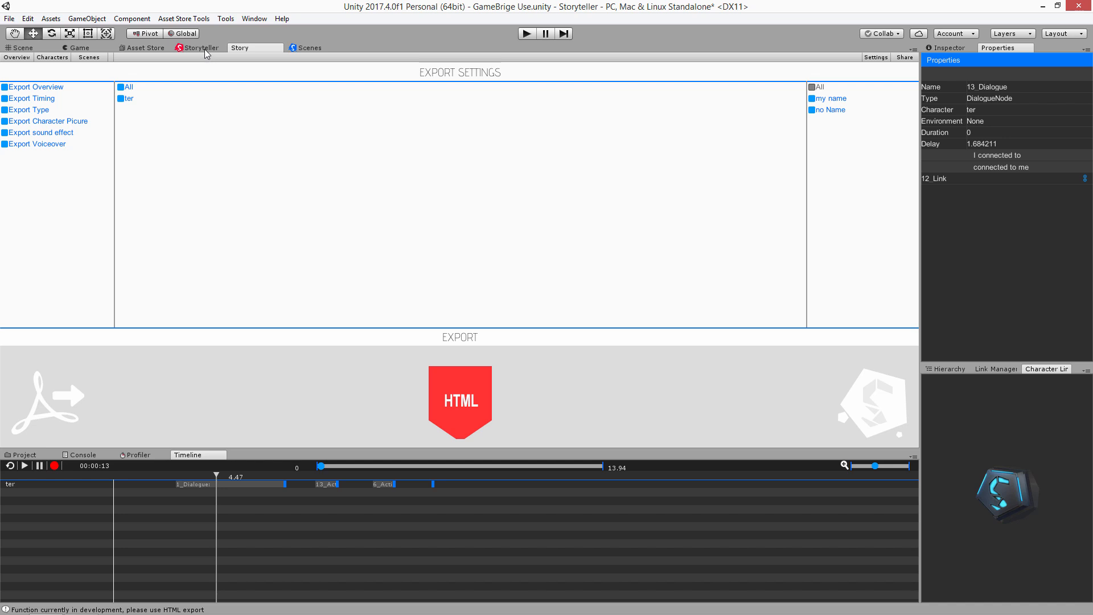
click(309, 48)
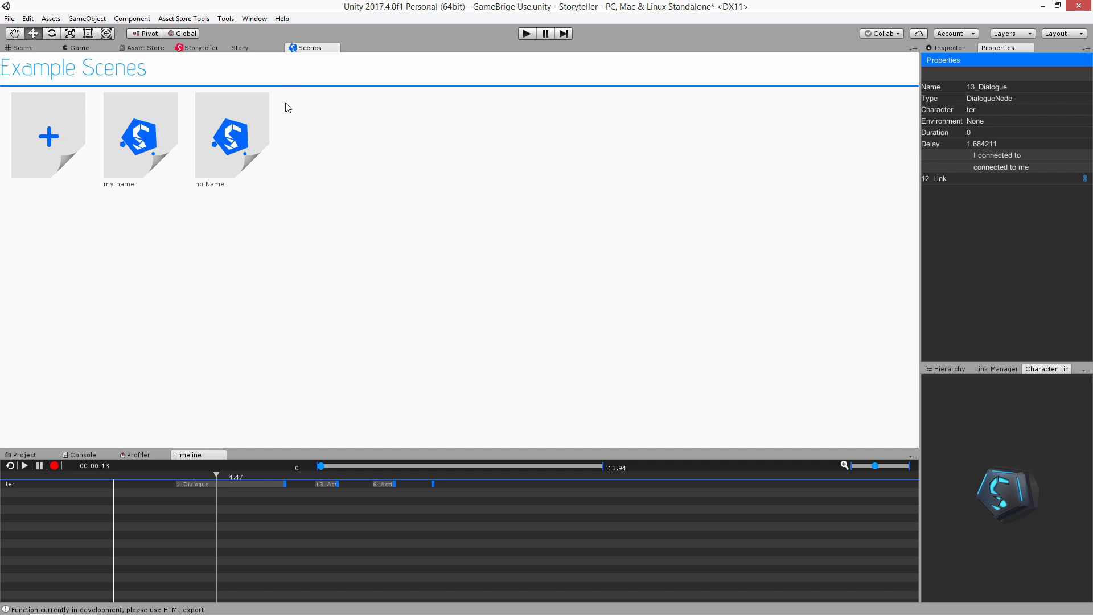
click(49, 146)
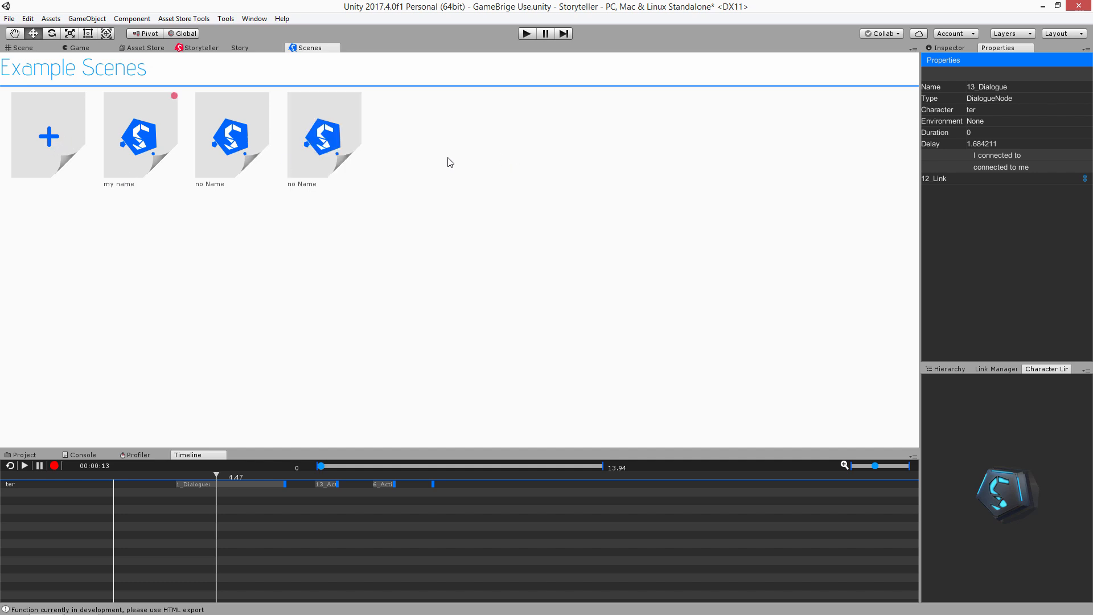
click(322, 141)
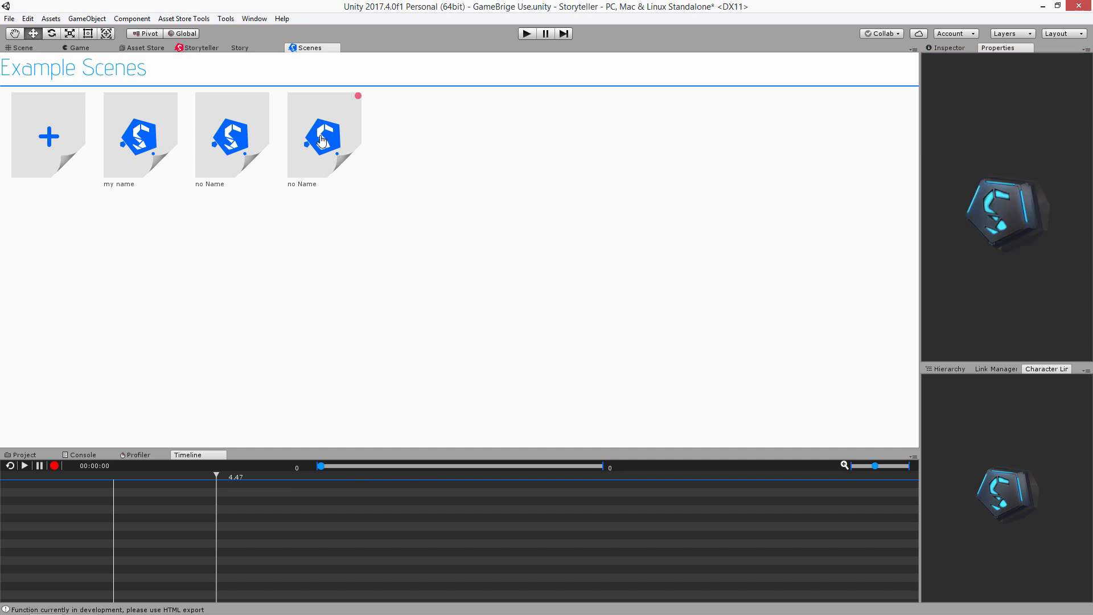
click(199, 47)
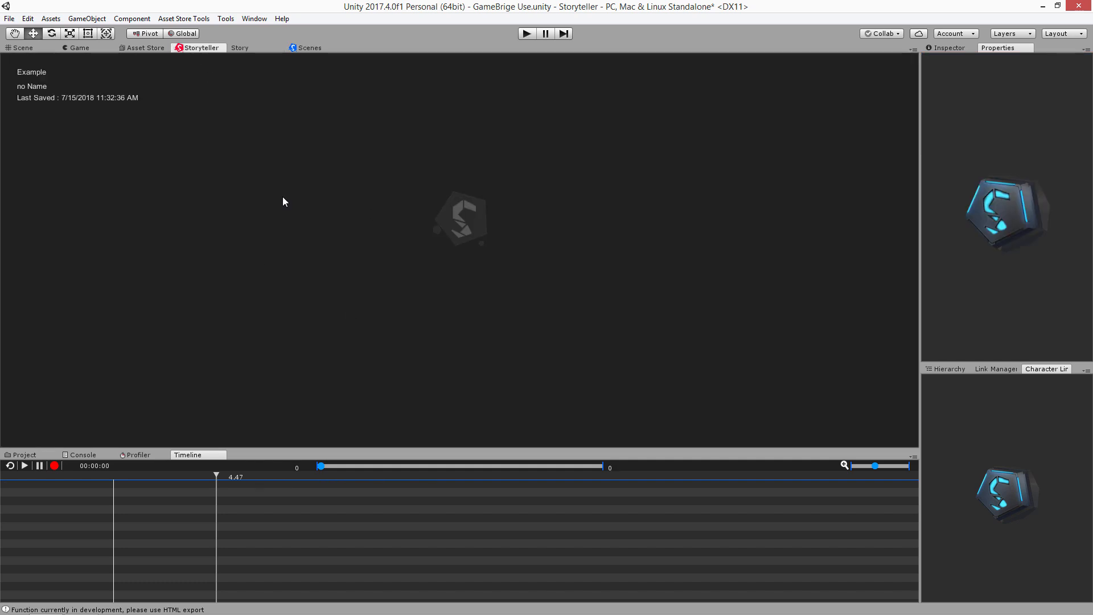
- Delete the newly added third scene and show the node graph of the scene "my name"
click(303, 48)
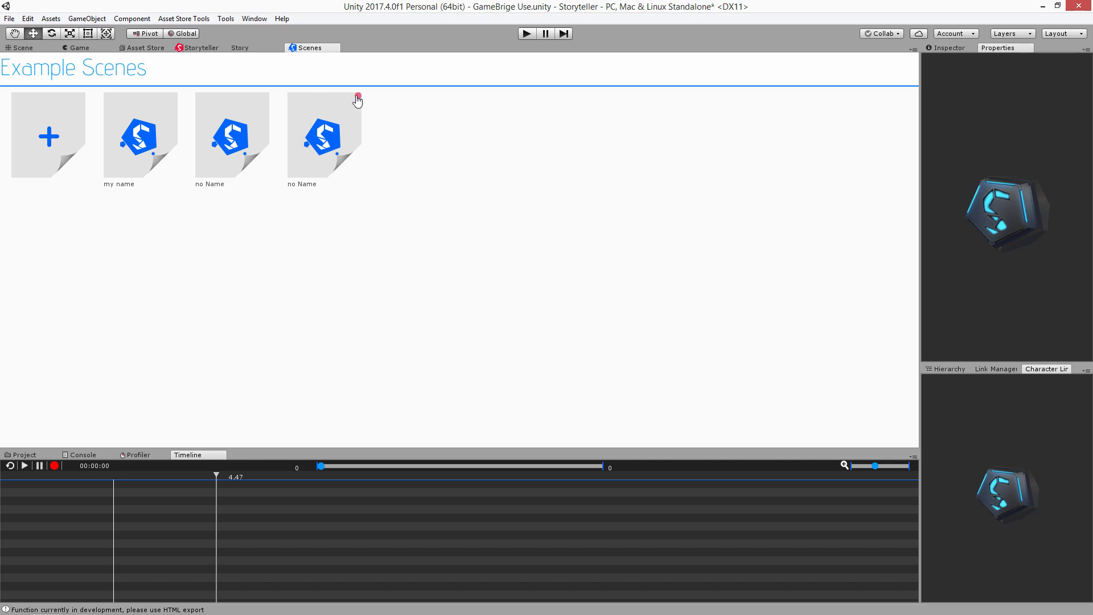
click(359, 97)
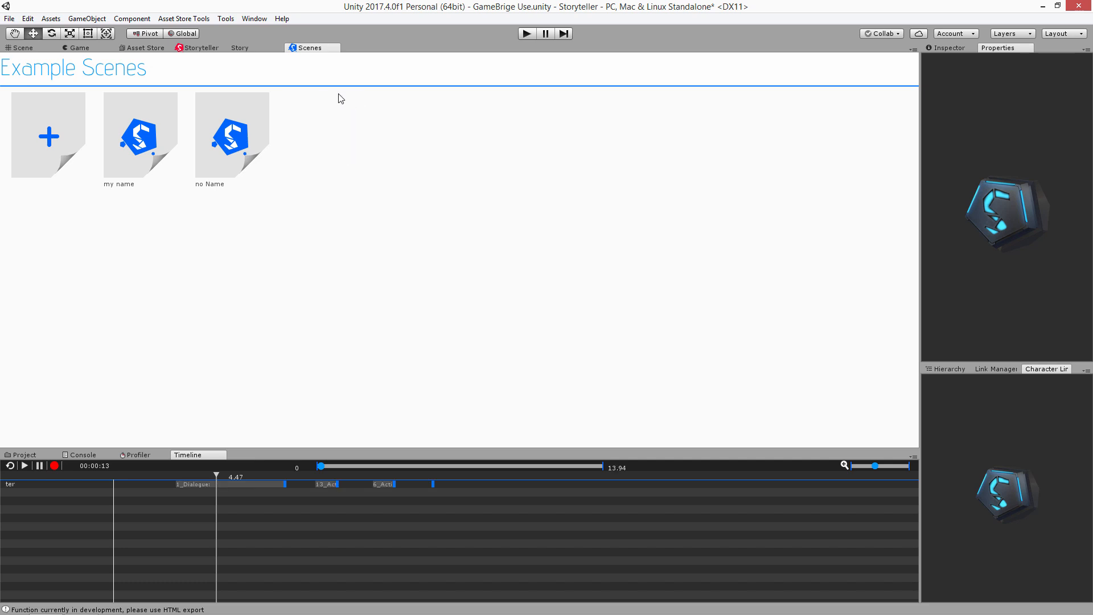
click(202, 47)
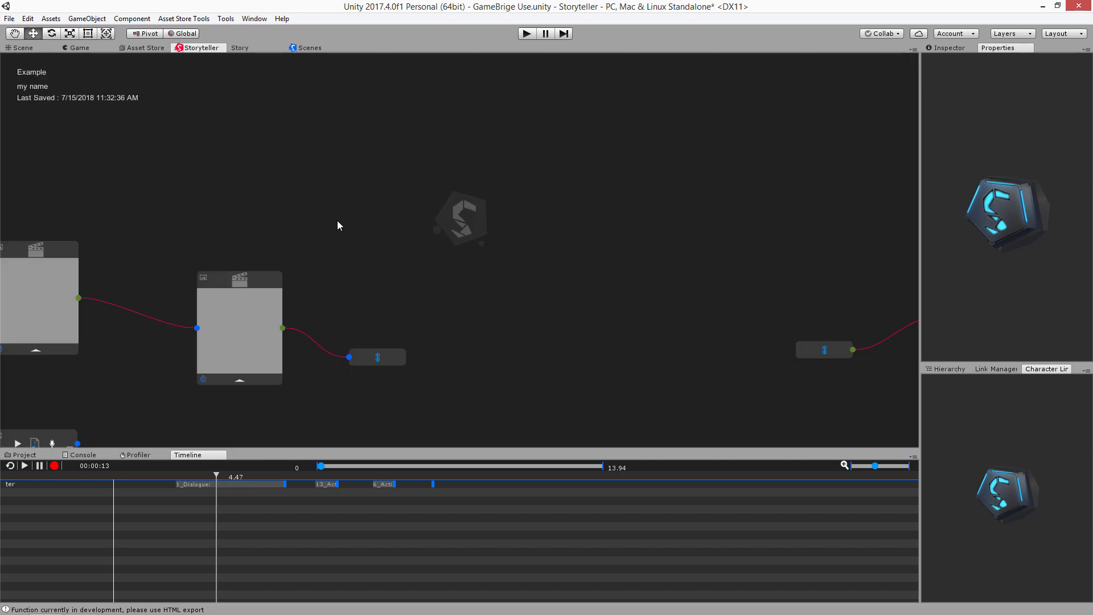
- Rename the scene "my name" to "my" and the scene "no Name" to "Name"
click(303, 49)
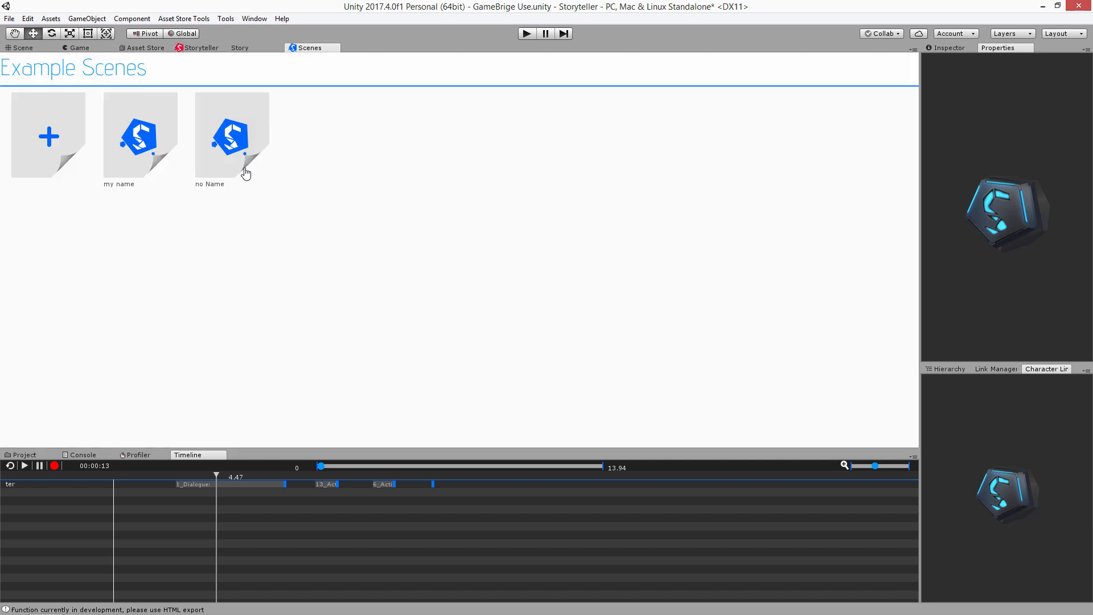
double_click(127, 189)
double_click(214, 185)
click(212, 186)
key(BackSpace)
key(BackSpace)
key(BackSpace)
key(Return)
- In the story's export settings, exclude the scene "Name" from the export
click(239, 46)
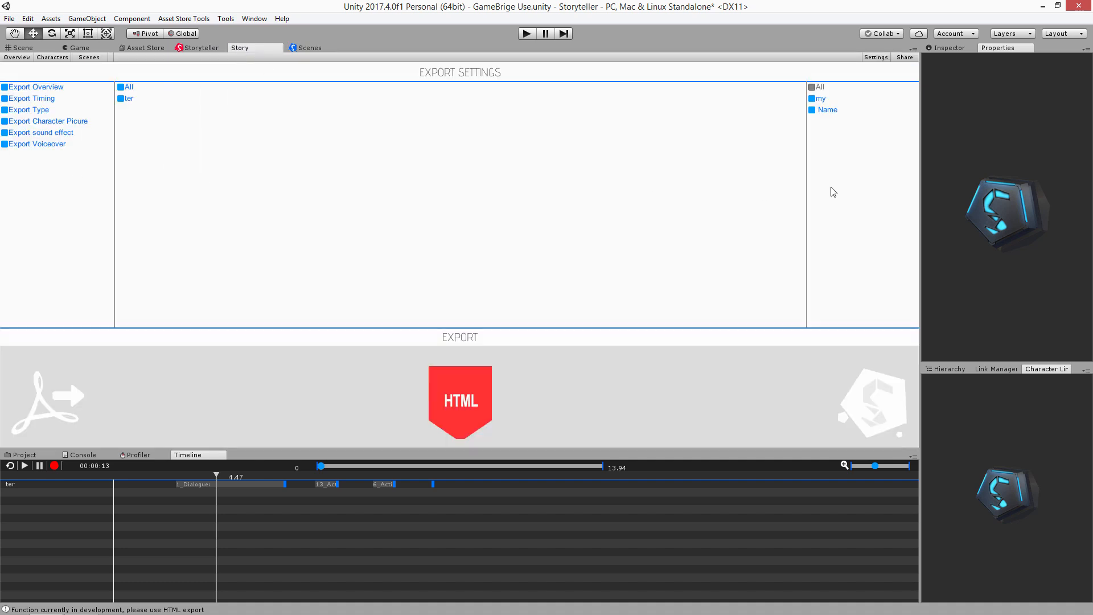
click(813, 110)
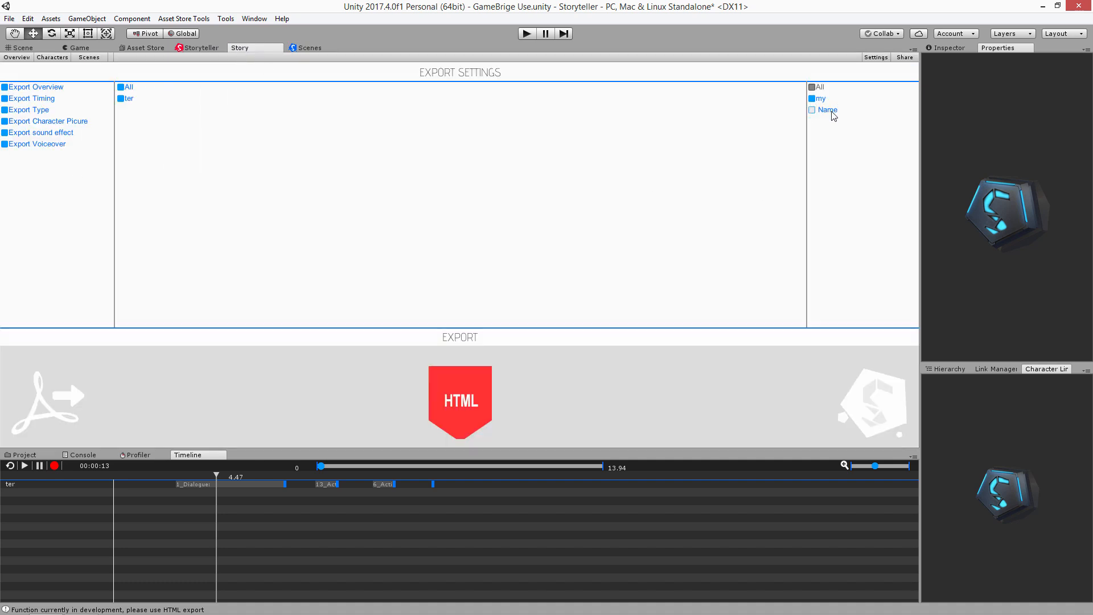